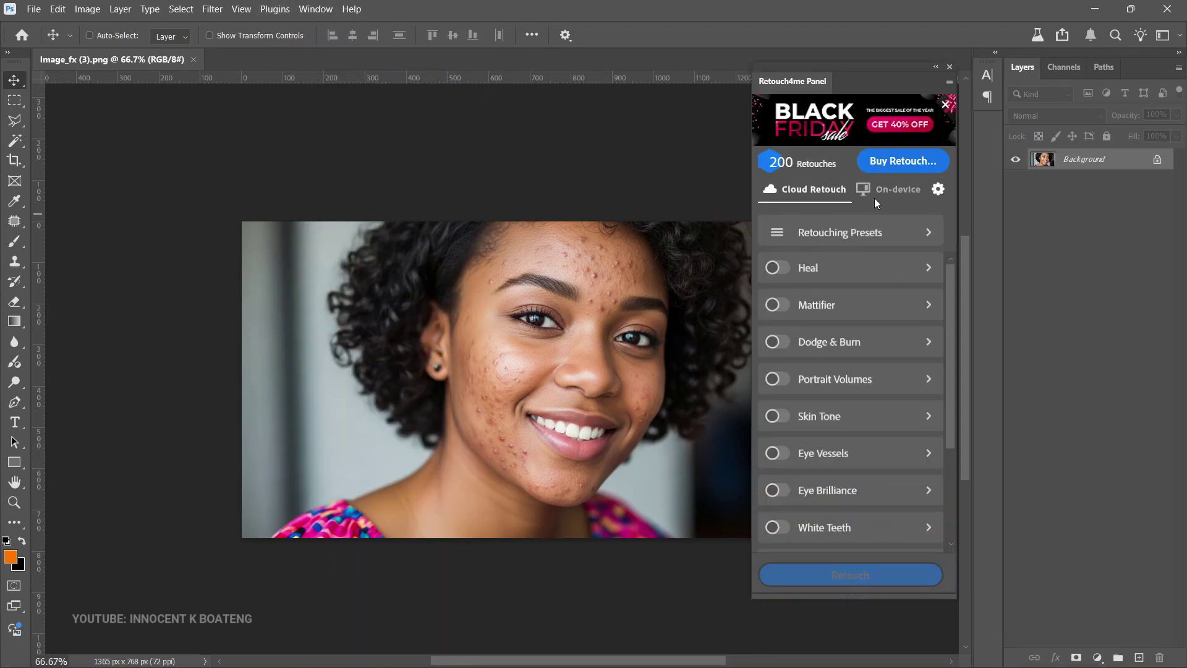
Enable Heal, Dodge & Burn, Portrait Volumes, Skin Tone, Eye Vessels, Eye Brilliance and Skin Mask, then cloud-retouch.
click(778, 267)
click(778, 342)
click(777, 378)
click(777, 416)
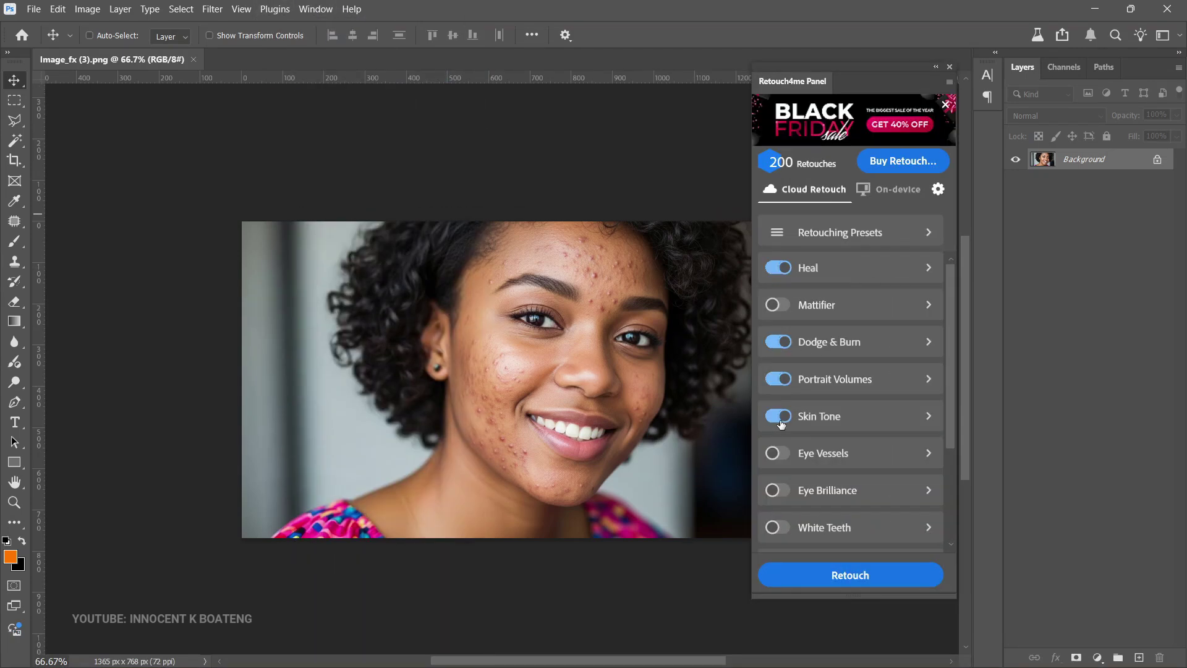
click(777, 453)
click(778, 490)
scroll(815, 470, down, 3)
click(928, 489)
click(778, 443)
click(850, 576)
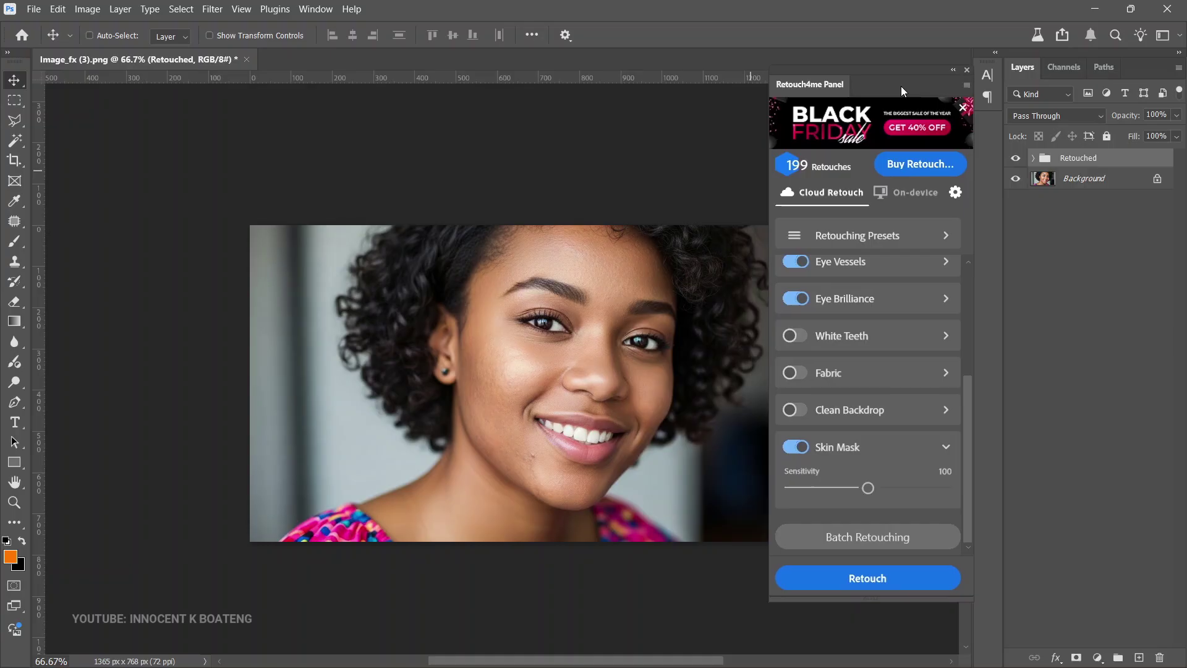
Compare the first retouch result against the original acne photo.
drag(901, 91, 924, 61)
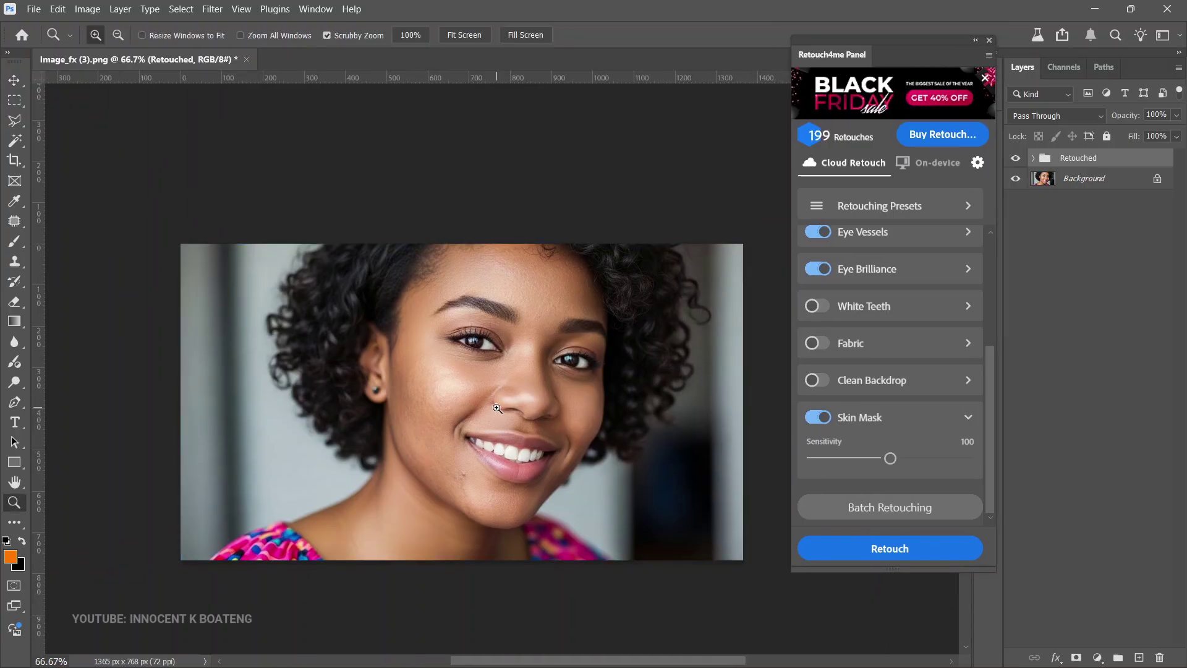
scroll(433, 494, up, 2)
click(1015, 158)
click(1015, 159)
Run a second cloud retouch with White Teeth added and compare it with the original.
click(818, 306)
click(890, 549)
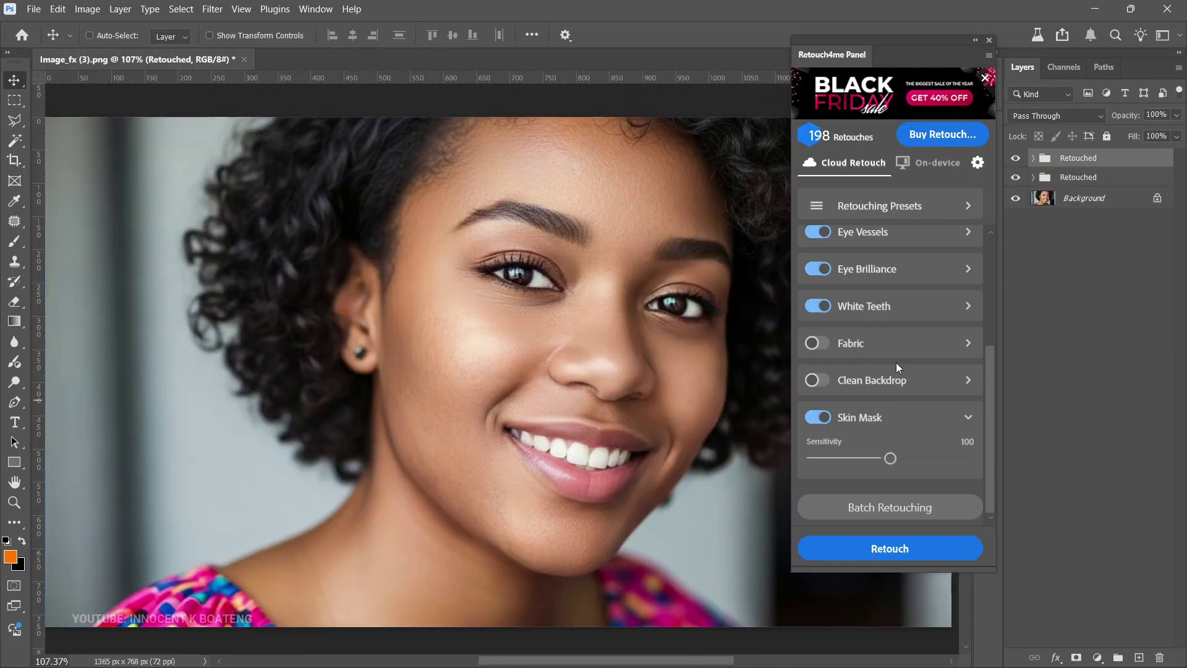
key(ctrl+minus)
click(1015, 173)
click(1015, 173)
click(1015, 173)
click(1015, 173)
Stamp all visible layers into a new merged layer and try a Levels value of 8.
key(ctrl+shift+alt+e)
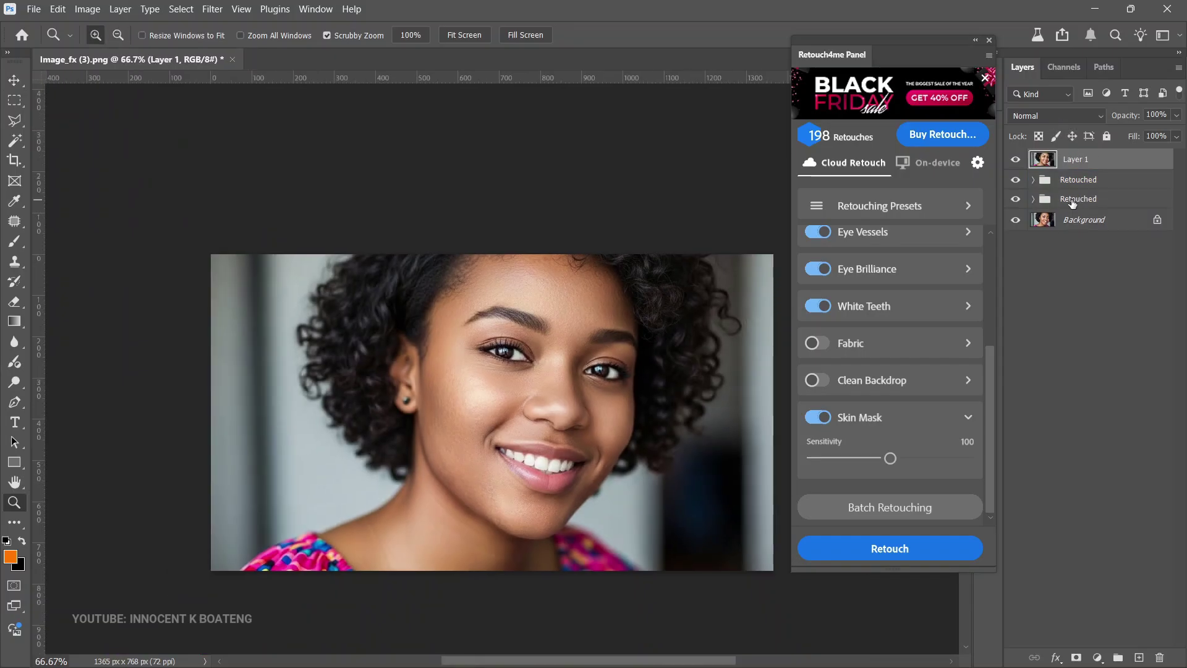
key(ctrl+l)
text(8)
click(1073, 96)
key(z)
click(566, 397)
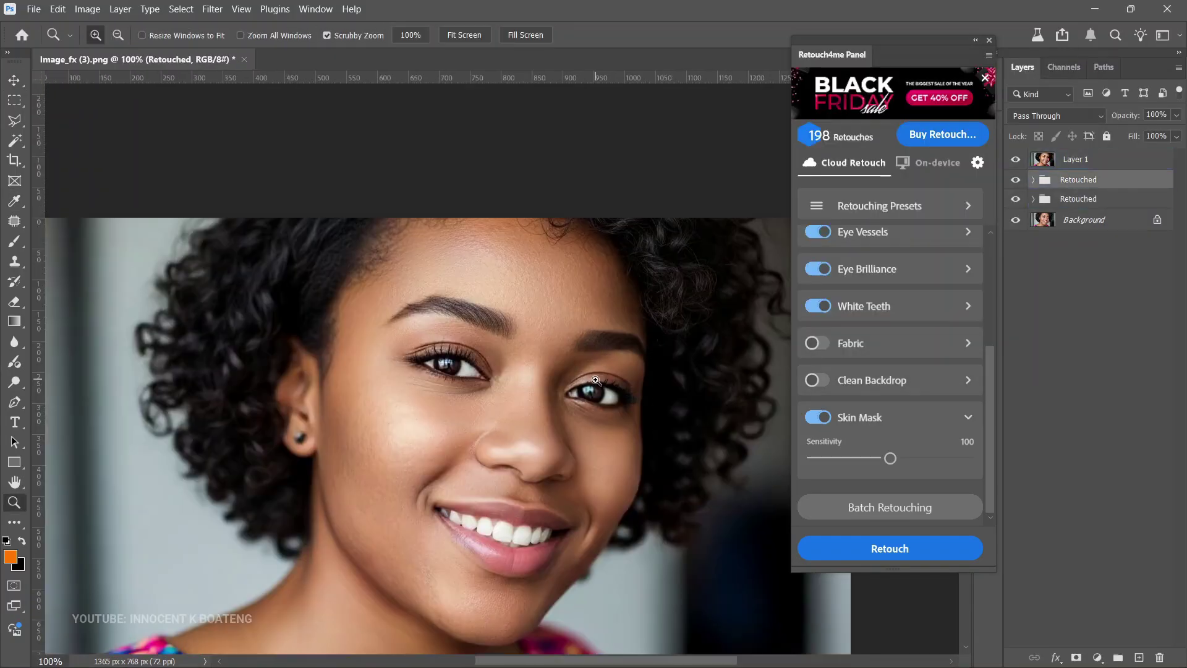
Duplicate the Background layer, move the copy to the top, and toggle it for before/after.
alt+click(566, 397)
key(ctrl+j)
key(ctrl+shift+bracketright)
scroll(566, 397, up, 1)
click(1017, 163)
click(1016, 164)
click(1016, 164)
click(1017, 163)
click(1016, 163)
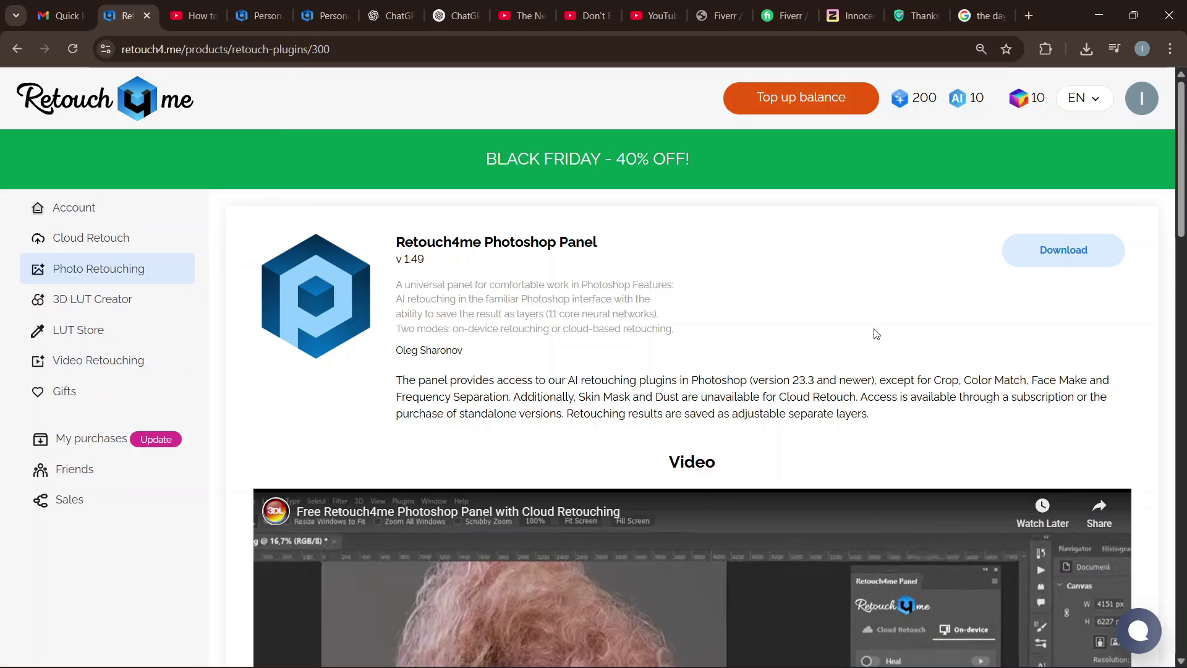
scroll(871, 332, down, 3)
scroll(943, 363, up, 3)
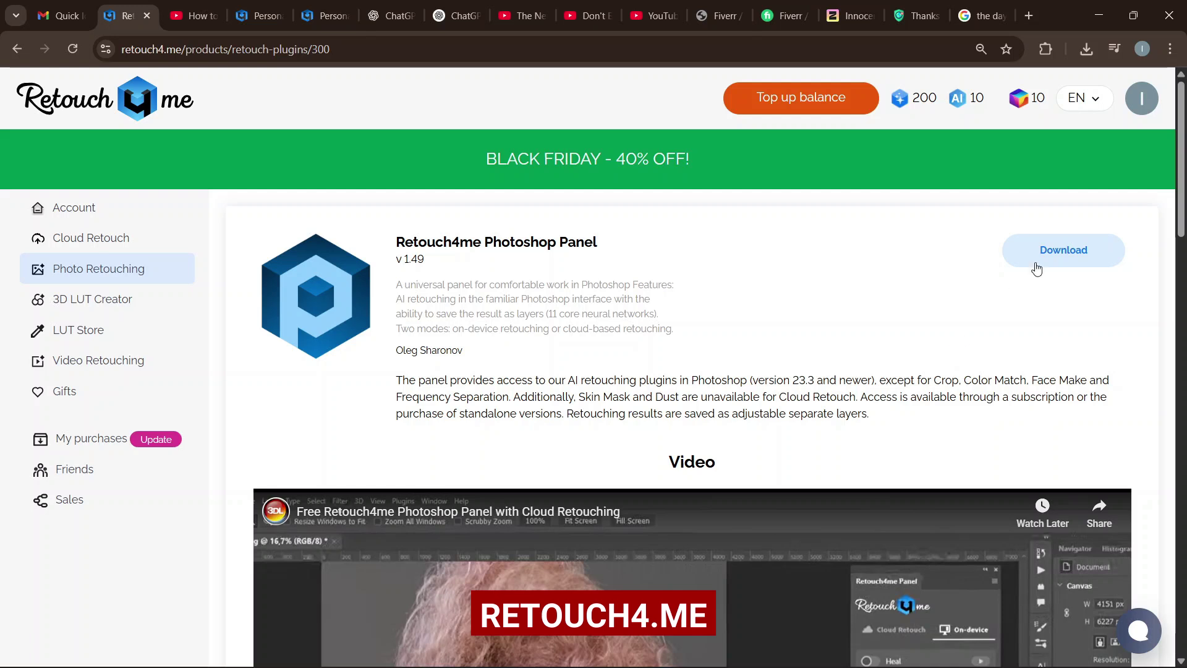
scroll(909, 337, down, 3)
scroll(990, 364, up, 3)
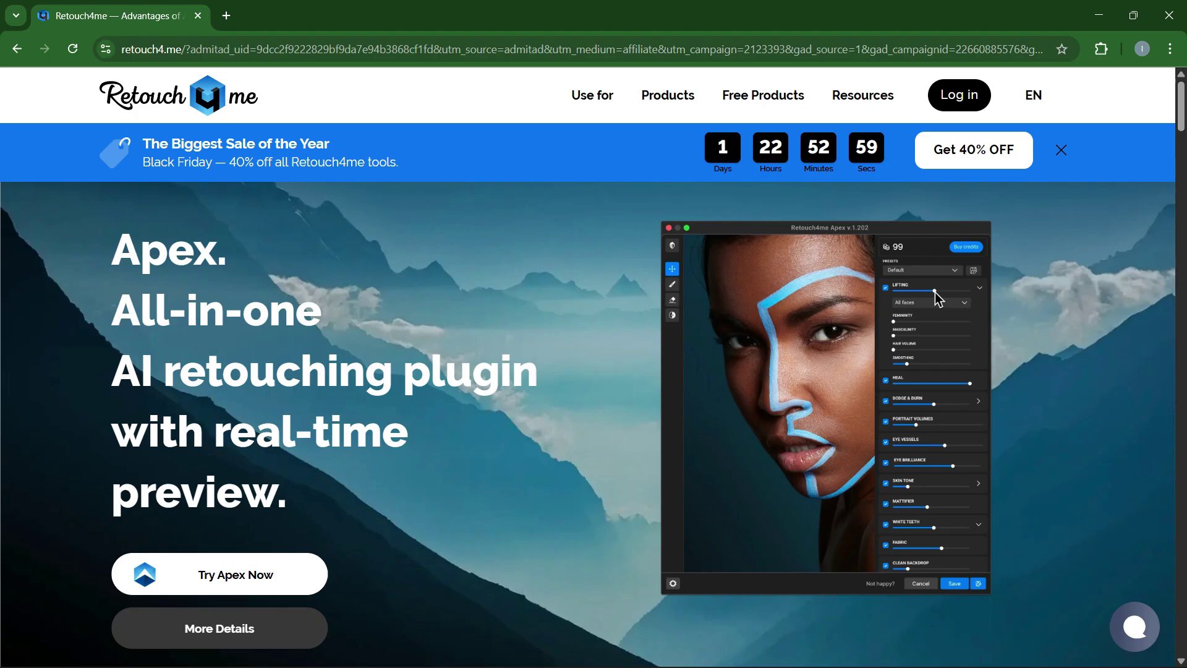
click(959, 95)
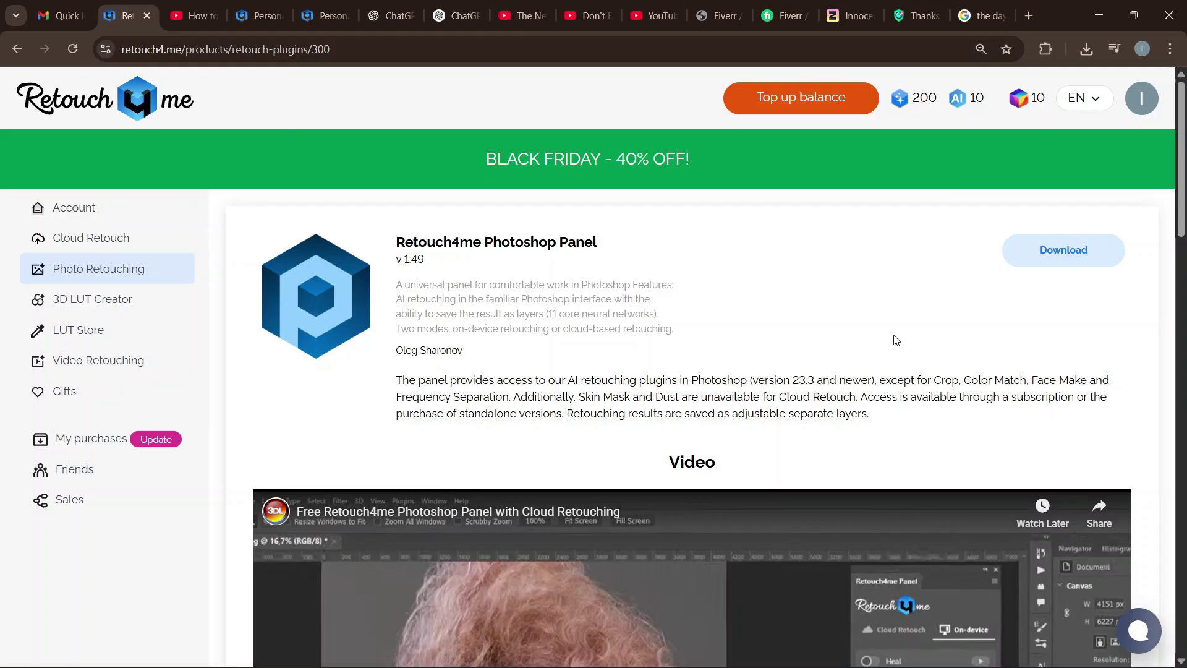
scroll(896, 339, down, 3)
scroll(984, 373, up, 3)
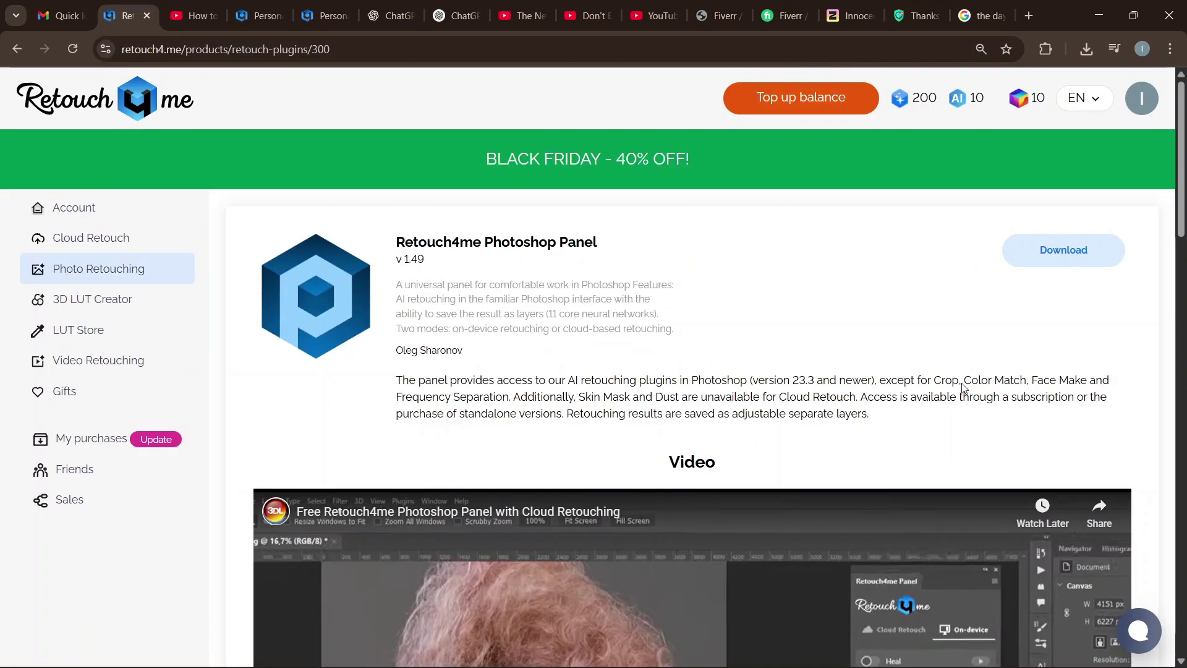
scroll(901, 339, down, 3)
scroll(988, 376, up, 3)
scroll(904, 337, down, 4)
scroll(988, 377, up, 4)
scroll(652, 348, down, 7)
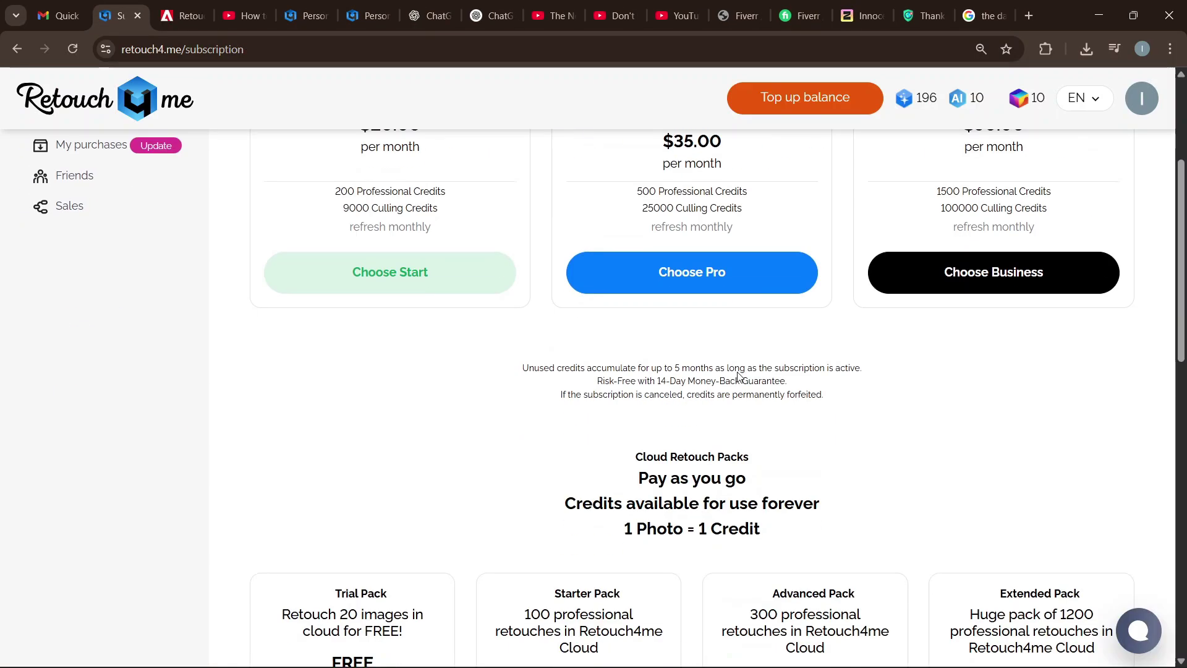
scroll(741, 375, down, 2)
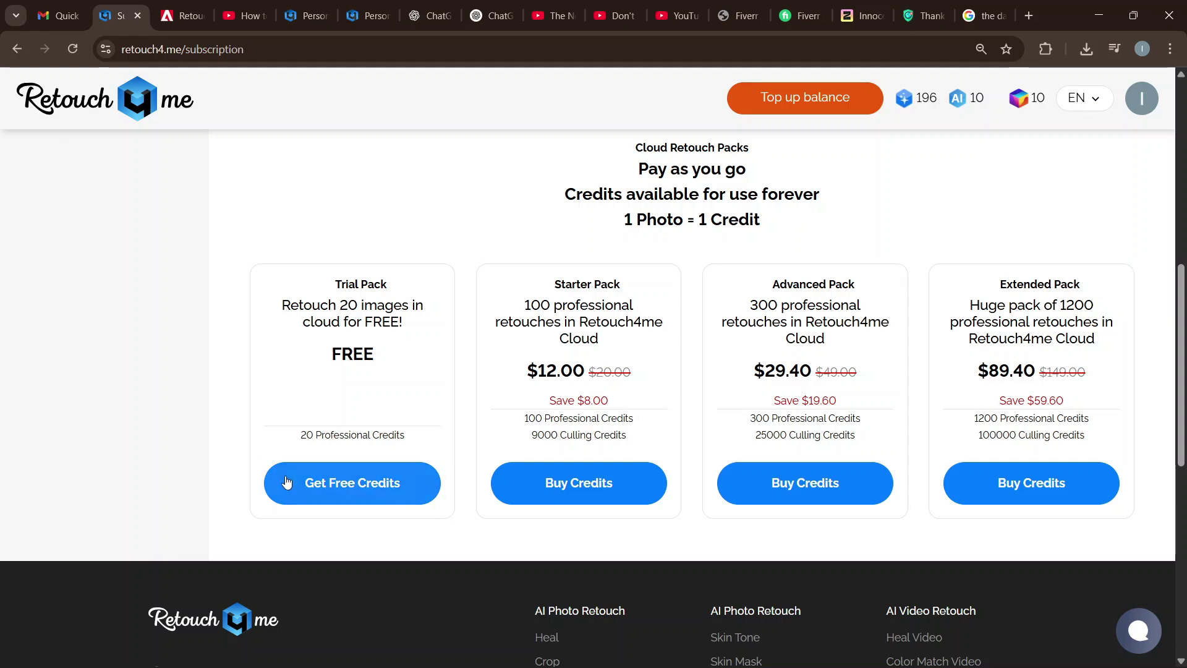
drag(340, 306, 425, 313)
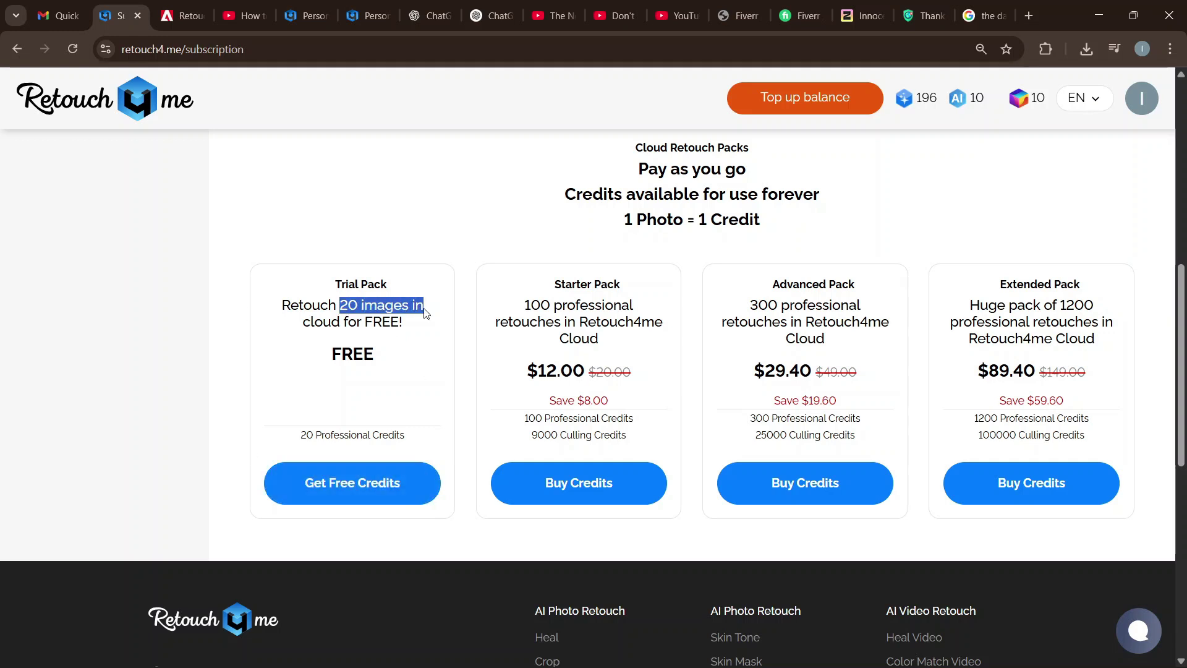
click(410, 349)
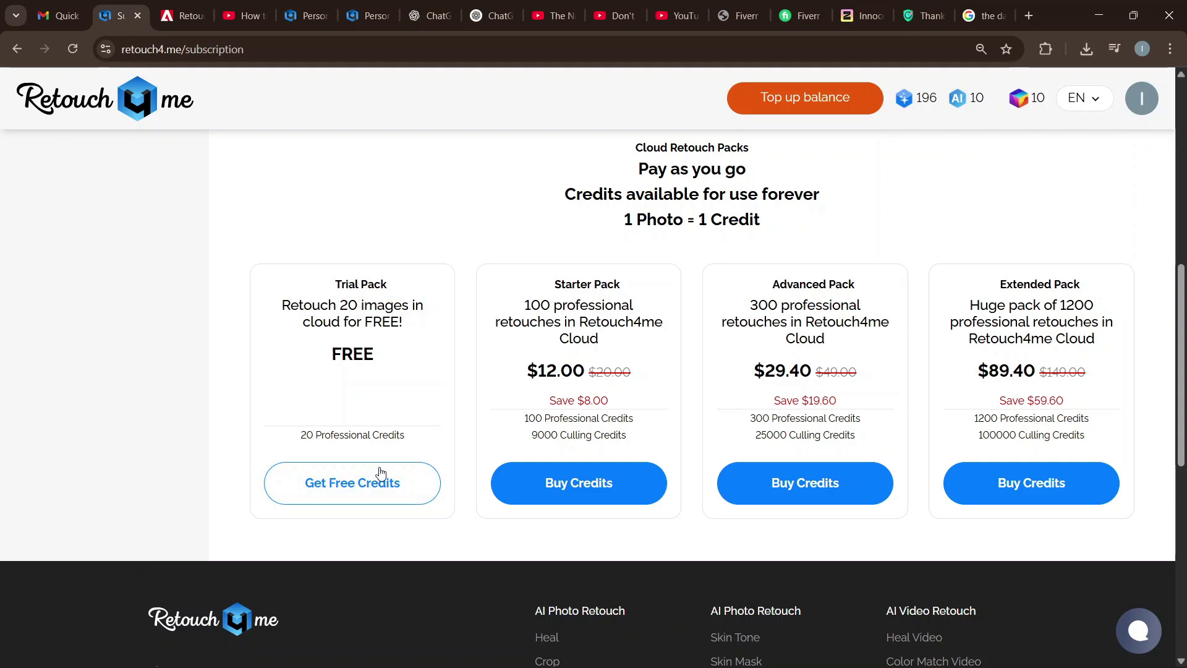
scroll(392, 482, up, 6)
scroll(784, 447, up, 3)
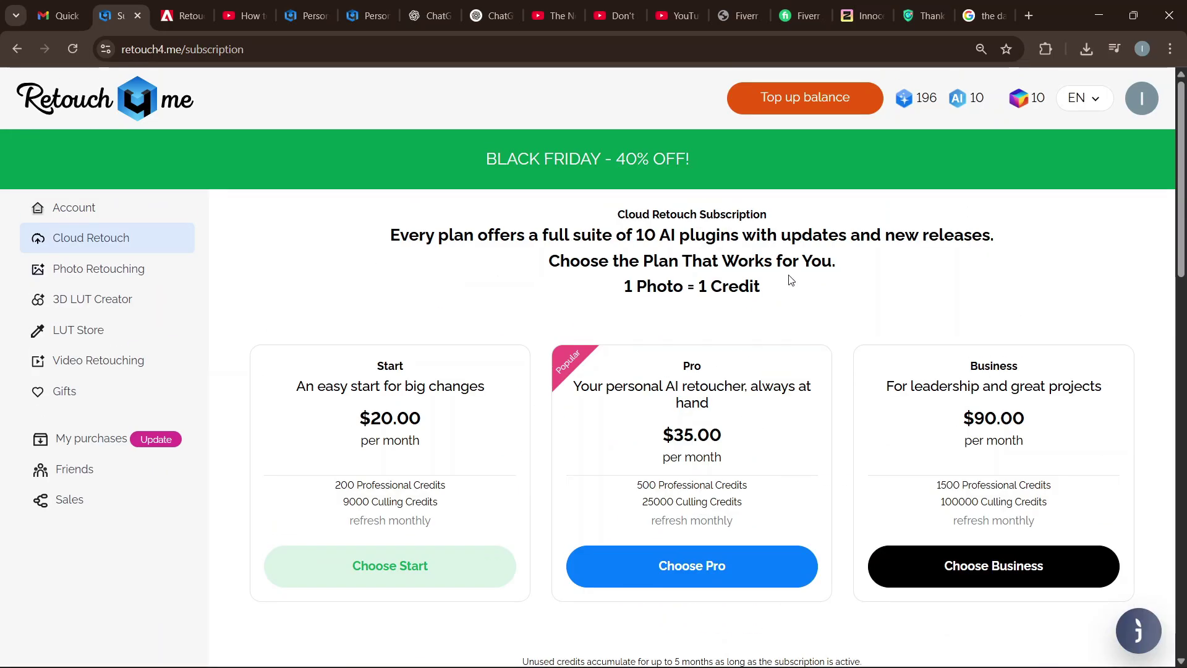
key(ctrl+w)
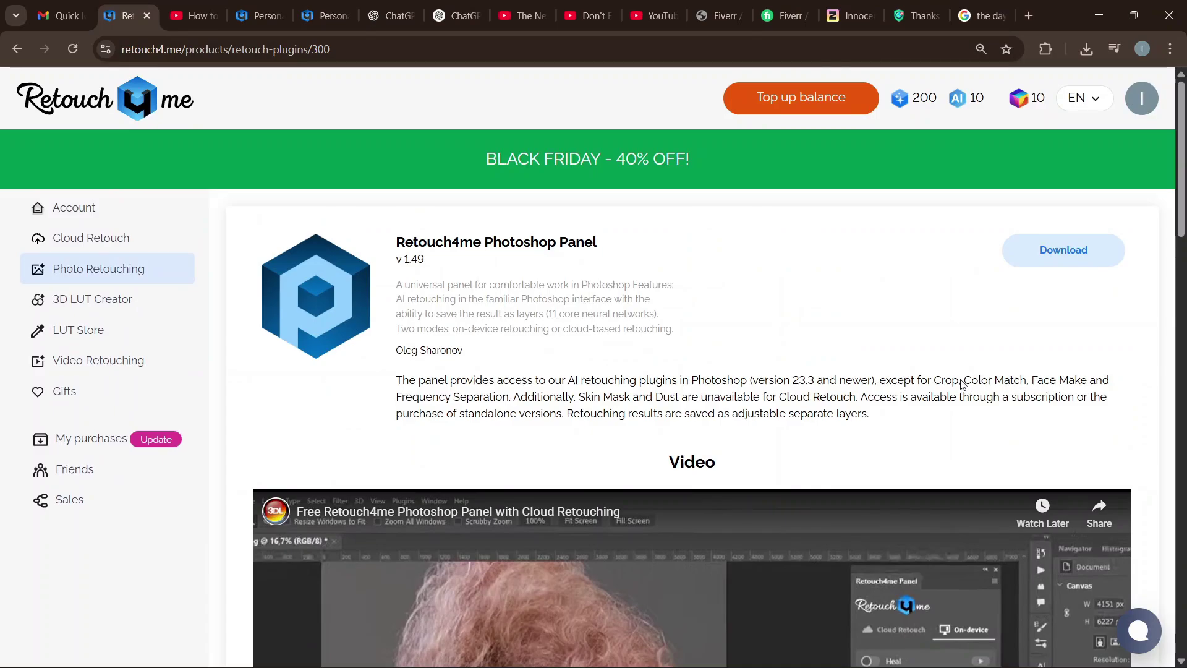
Choose Get at Adobe Exchange from the panel's Download options and confirm opening Creative Cloud Desktop.
click(1061, 250)
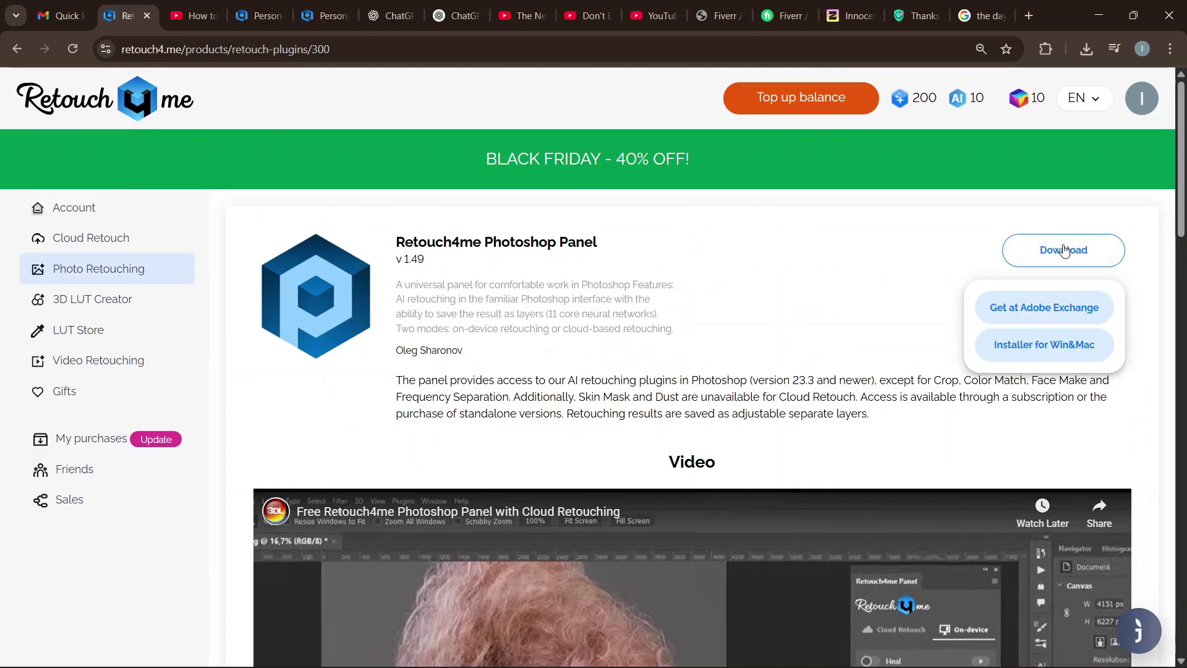
click(1035, 315)
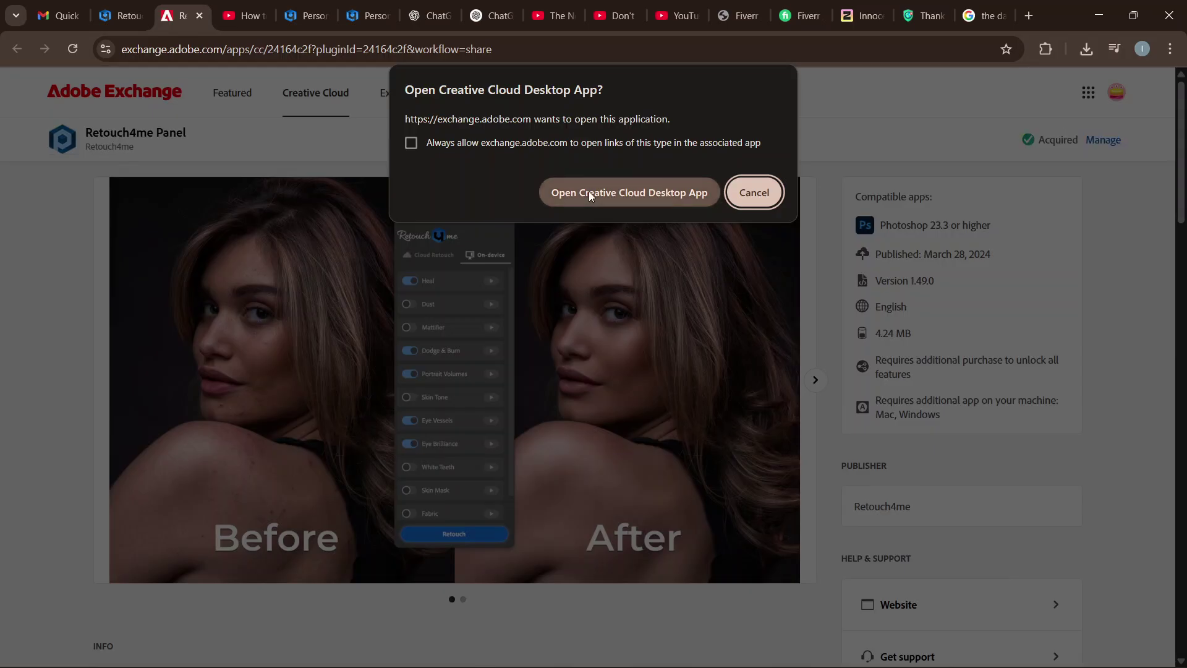
click(589, 191)
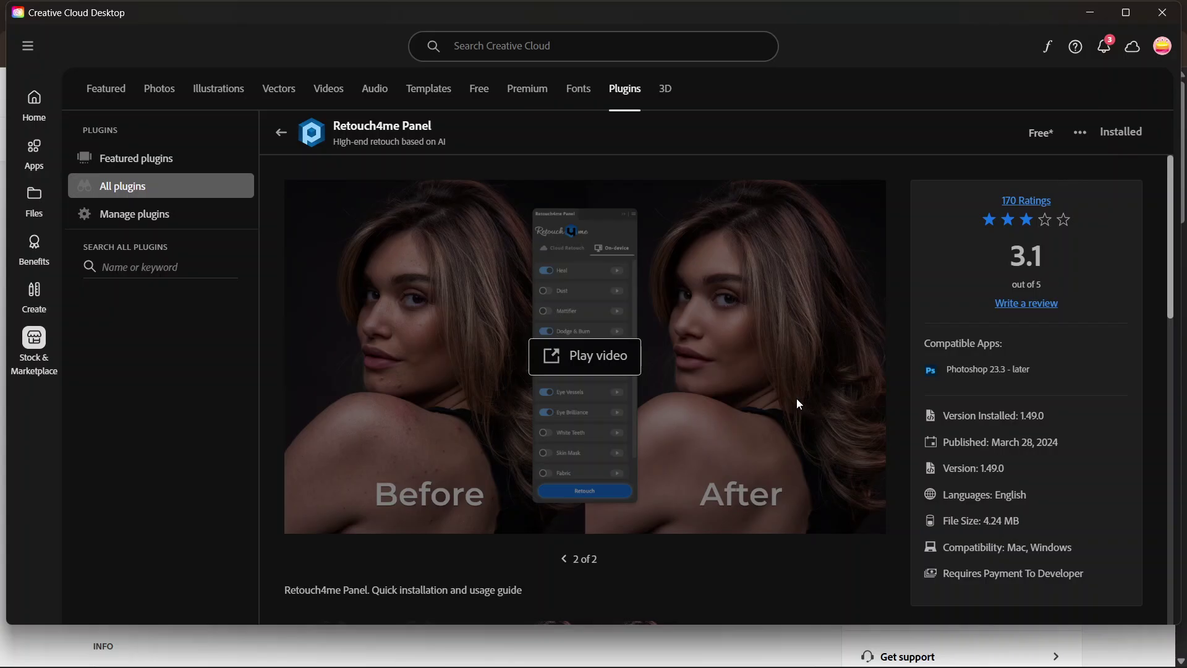
Scroll through the Retouch4me Panel plugin page to confirm version 1.49.0 is installed.
scroll(655, 328, down, 3)
scroll(821, 403, up, 3)
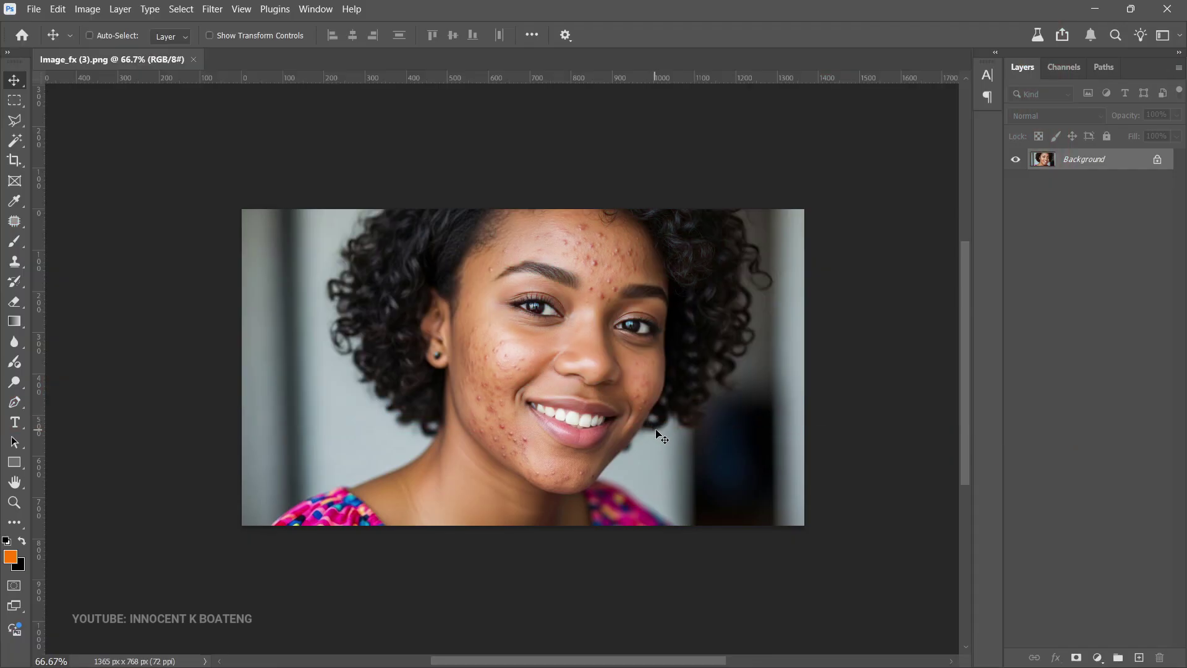
Open the Retouch4me Panel from Plugins > Retouch4me Panel 1.49, turn off Heal, and close it.
click(315, 10)
click(315, 10)
click(285, 12)
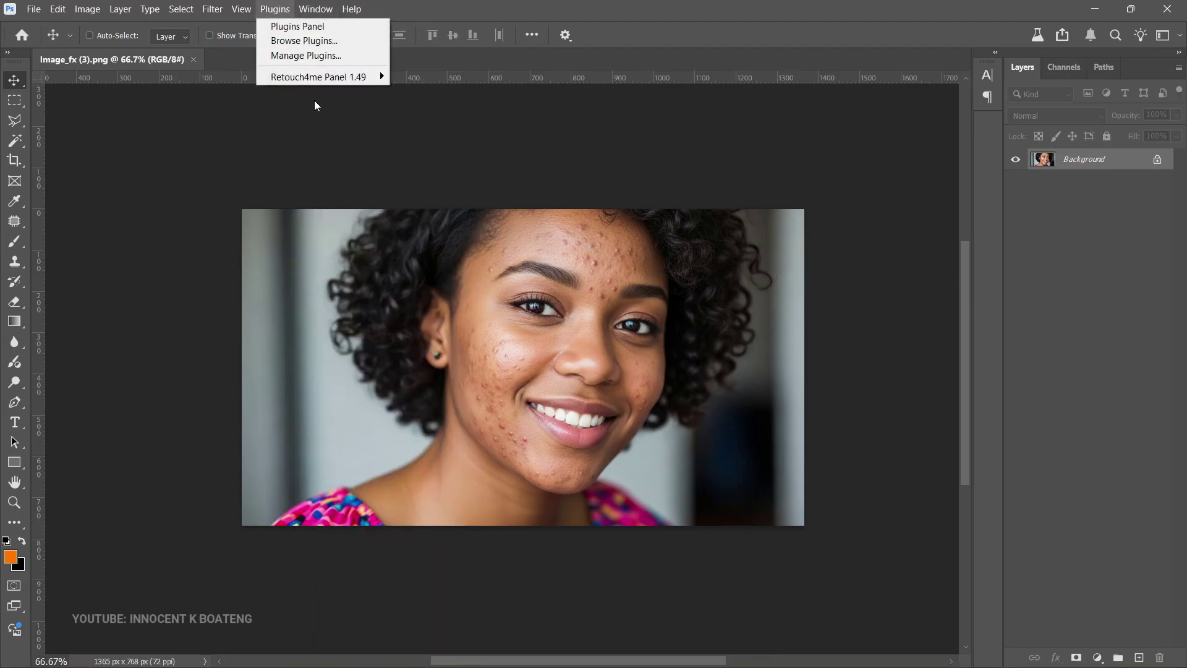
mouse_move(321, 76)
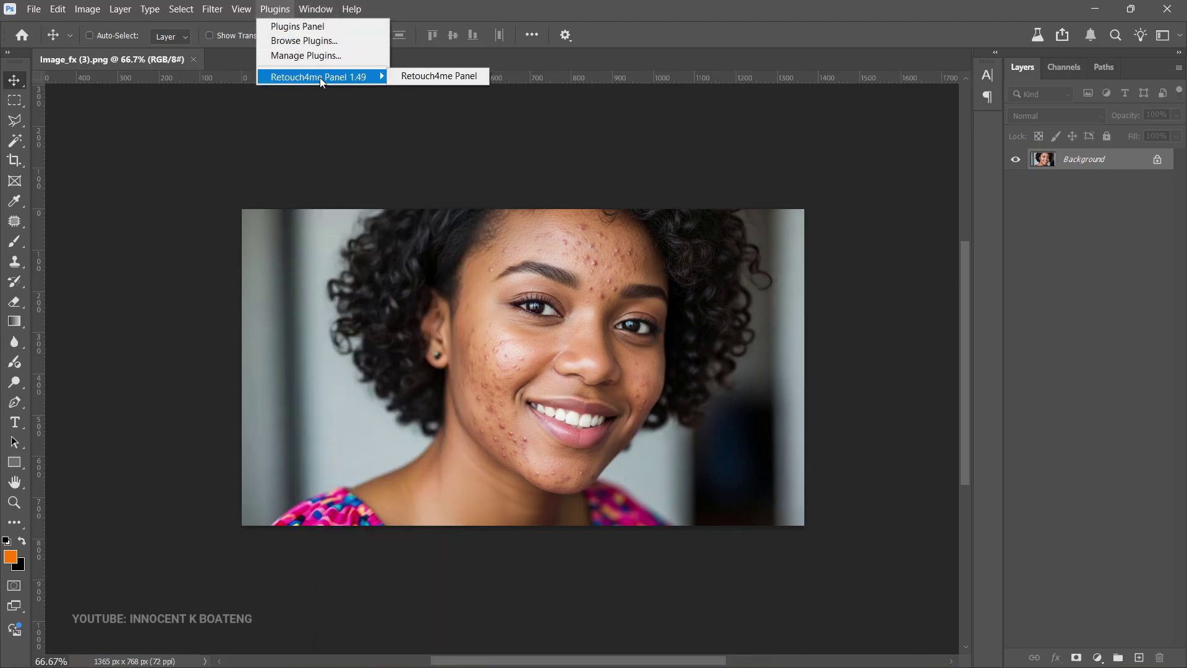
click(439, 76)
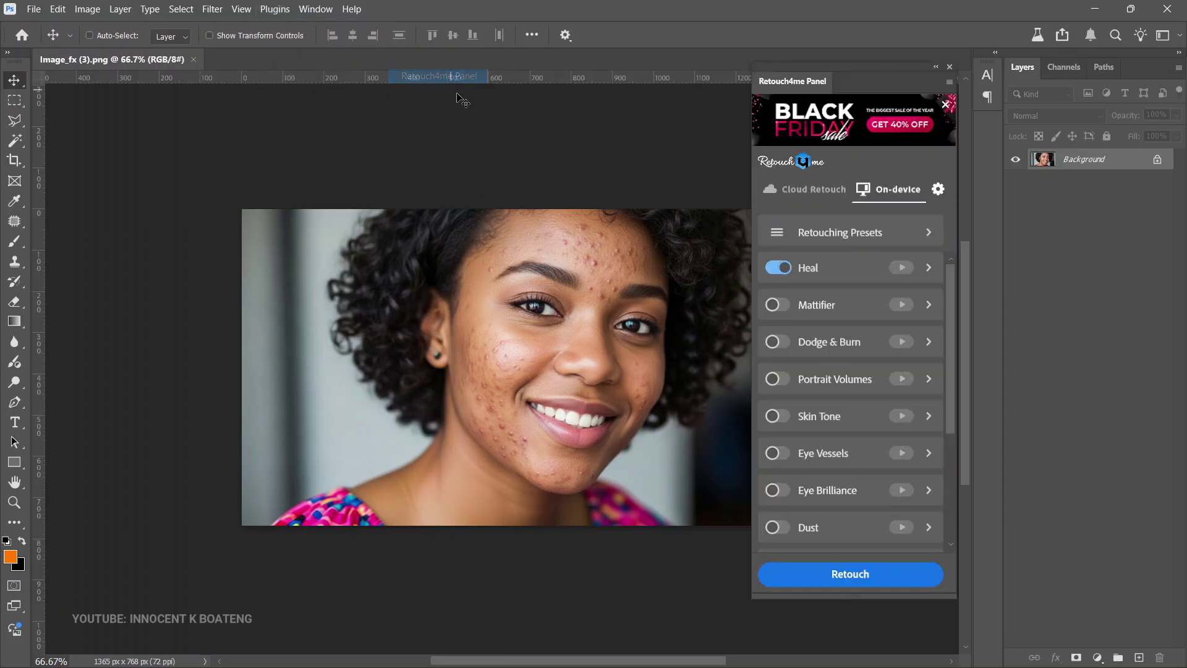
click(779, 268)
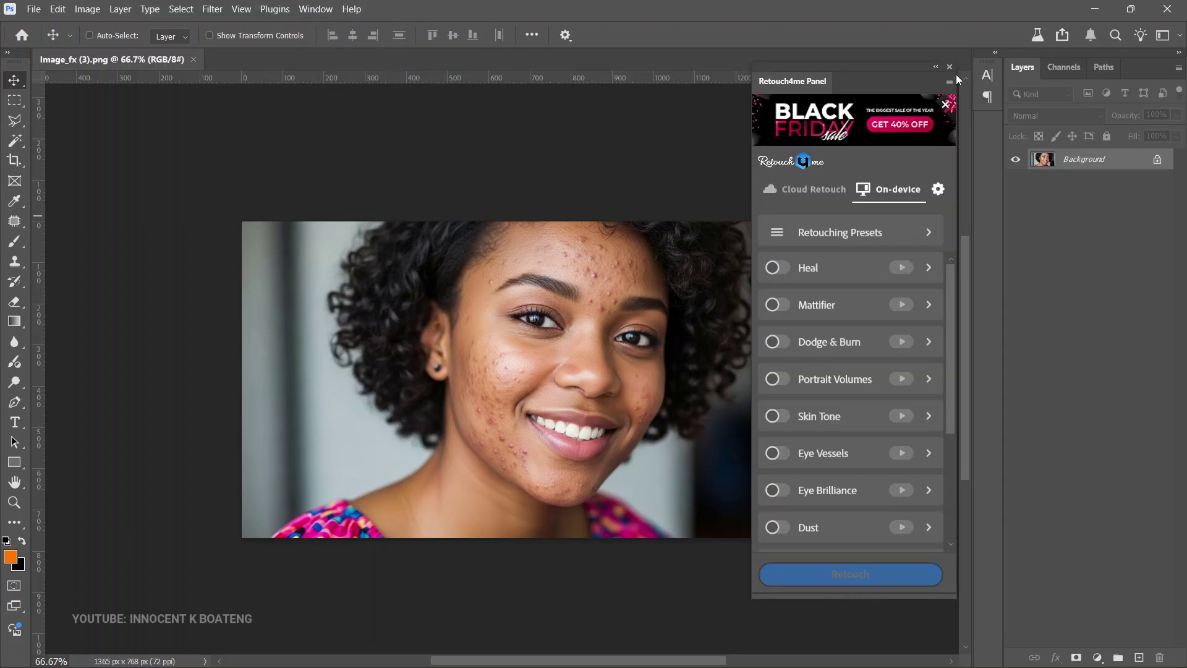
click(949, 67)
Reopen the Retouch4me Panel and switch it to Cloud Retouch mode.
click(274, 9)
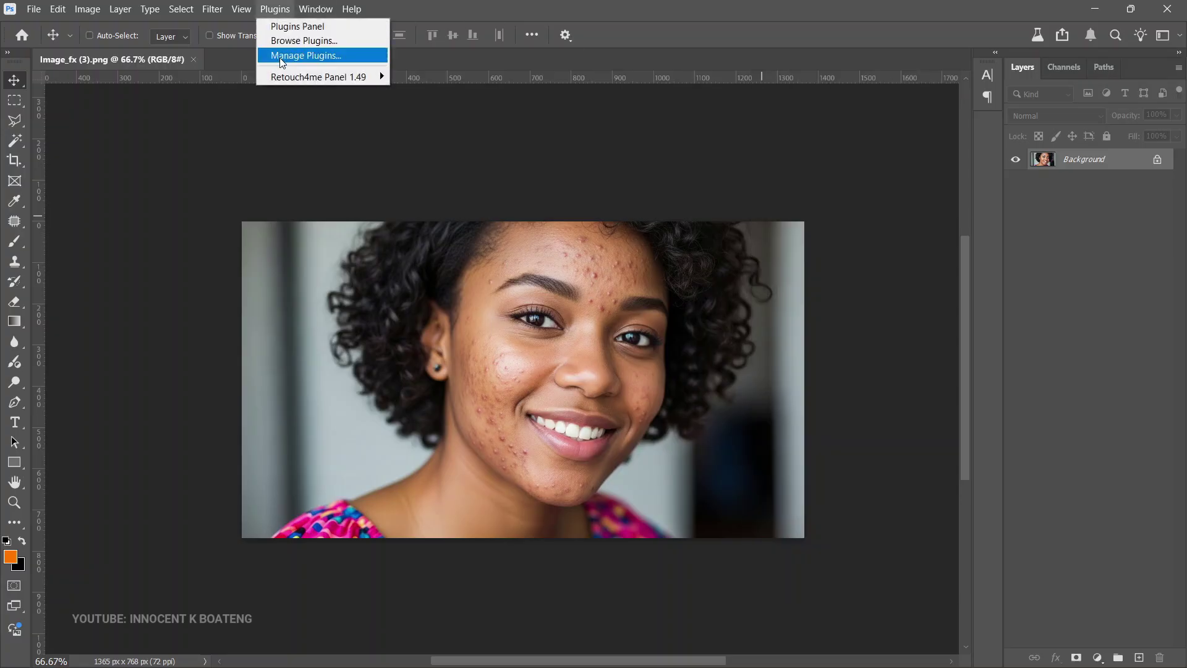
mouse_move(295, 77)
click(463, 76)
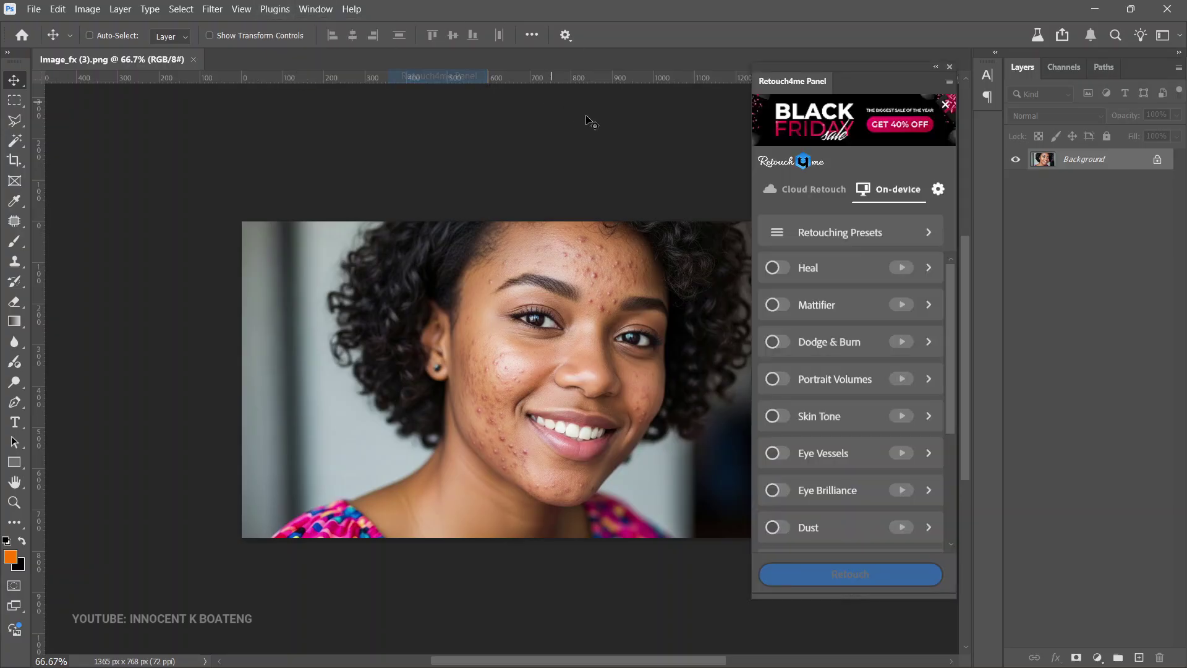
click(803, 191)
In Cloud Retouch, enable Heal, Dodge & Burn, Portrait Volumes, Eye Vessels, Eye Brilliance and Skin Mask.
click(897, 191)
click(824, 193)
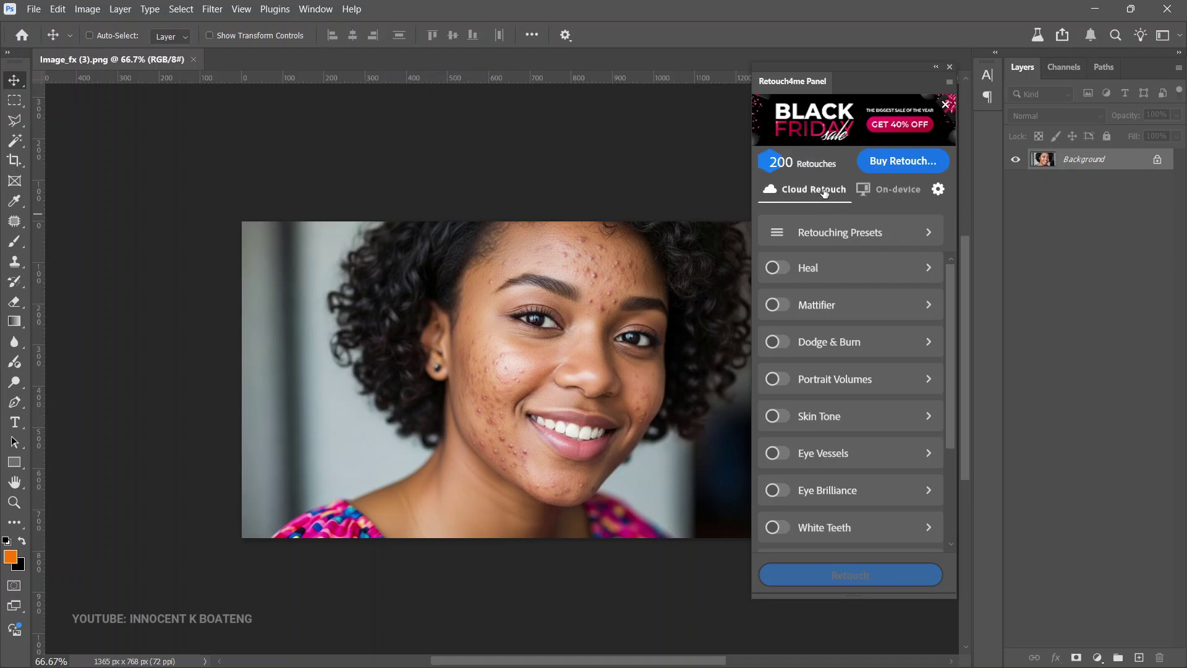
click(784, 275)
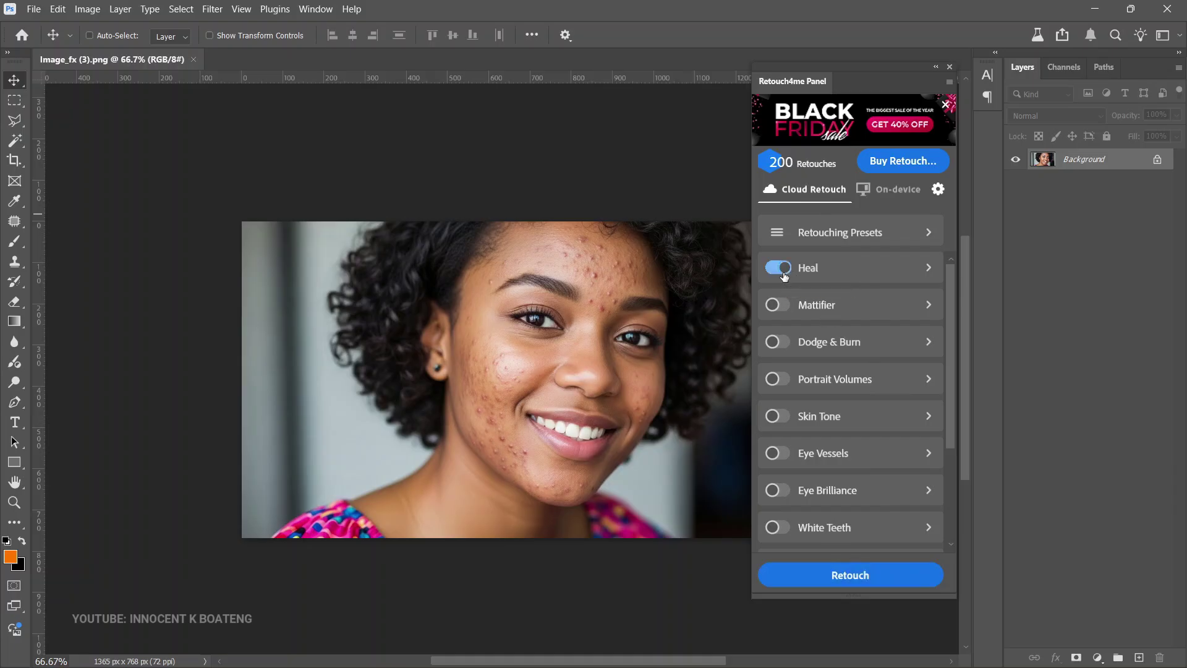
click(779, 343)
click(785, 383)
click(783, 461)
click(783, 501)
scroll(805, 458, down, 3)
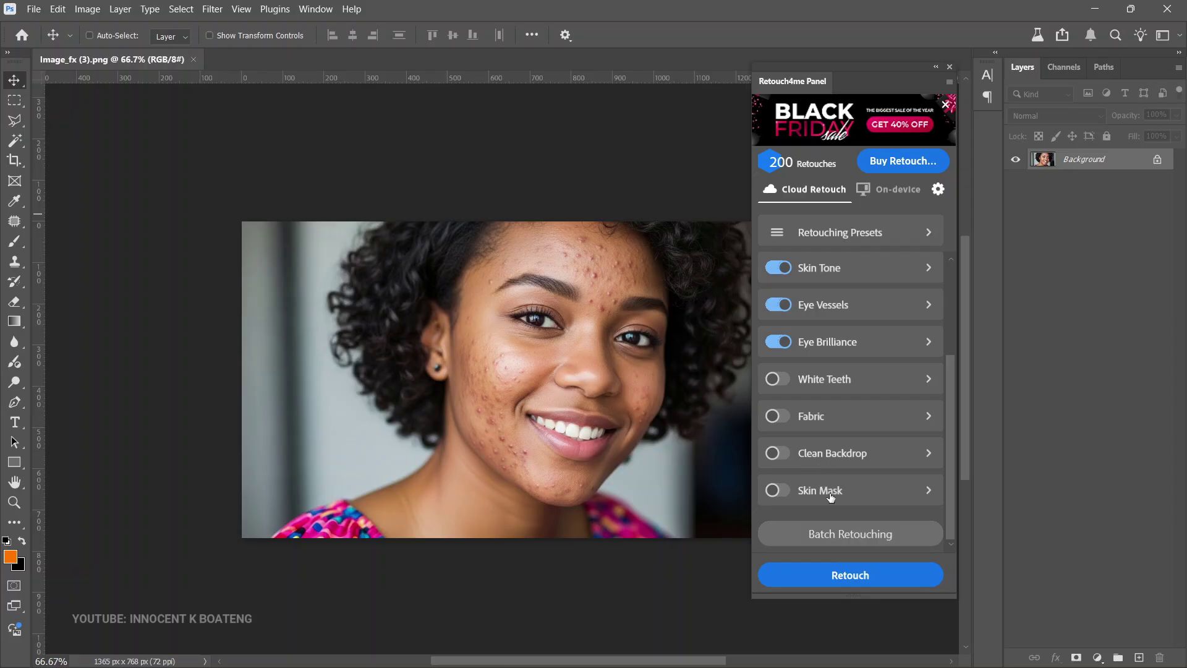
click(918, 490)
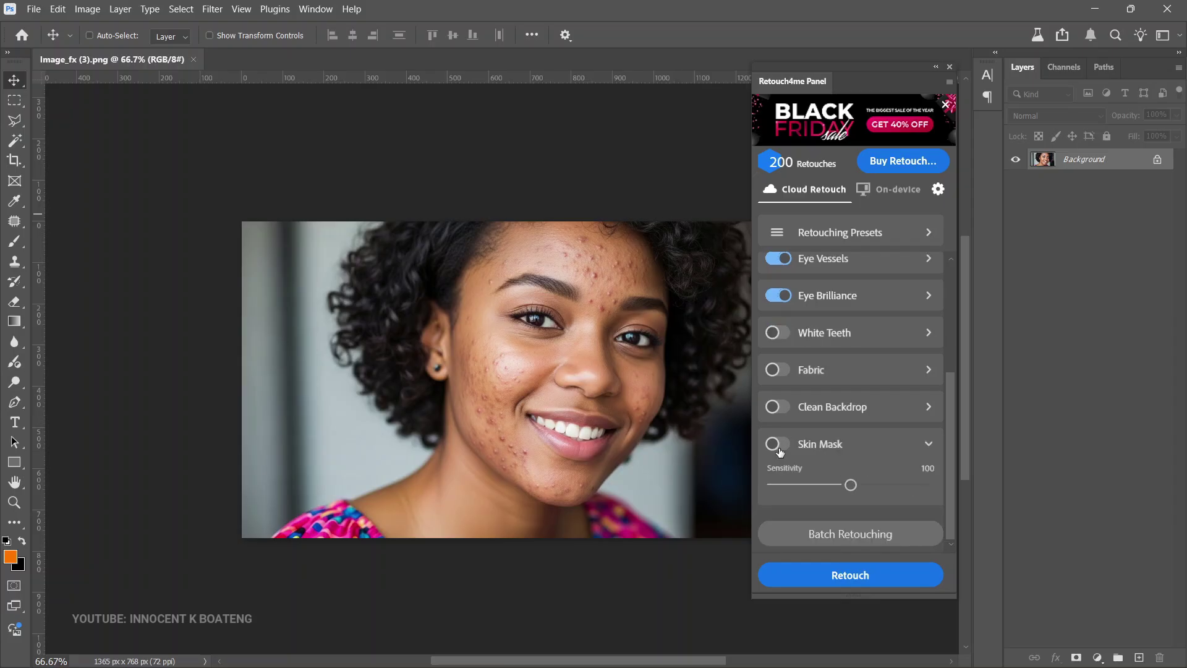
click(780, 445)
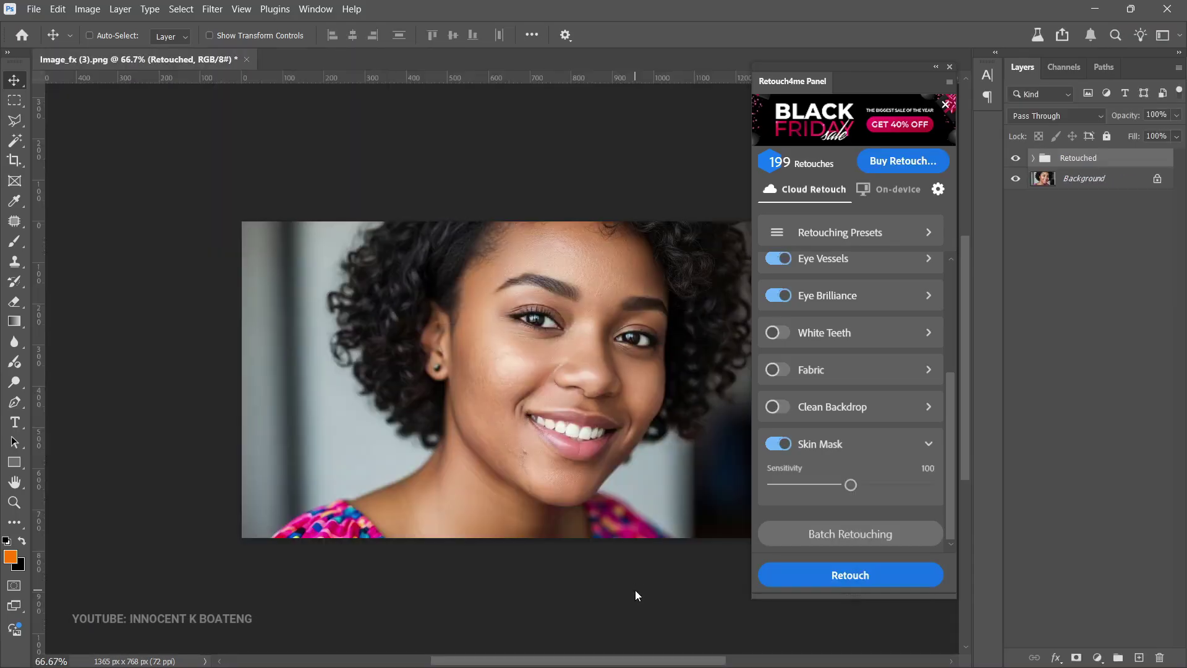
Zoom into the face and toggle the Retouched group twice to compare against the acne original.
click(564, 352)
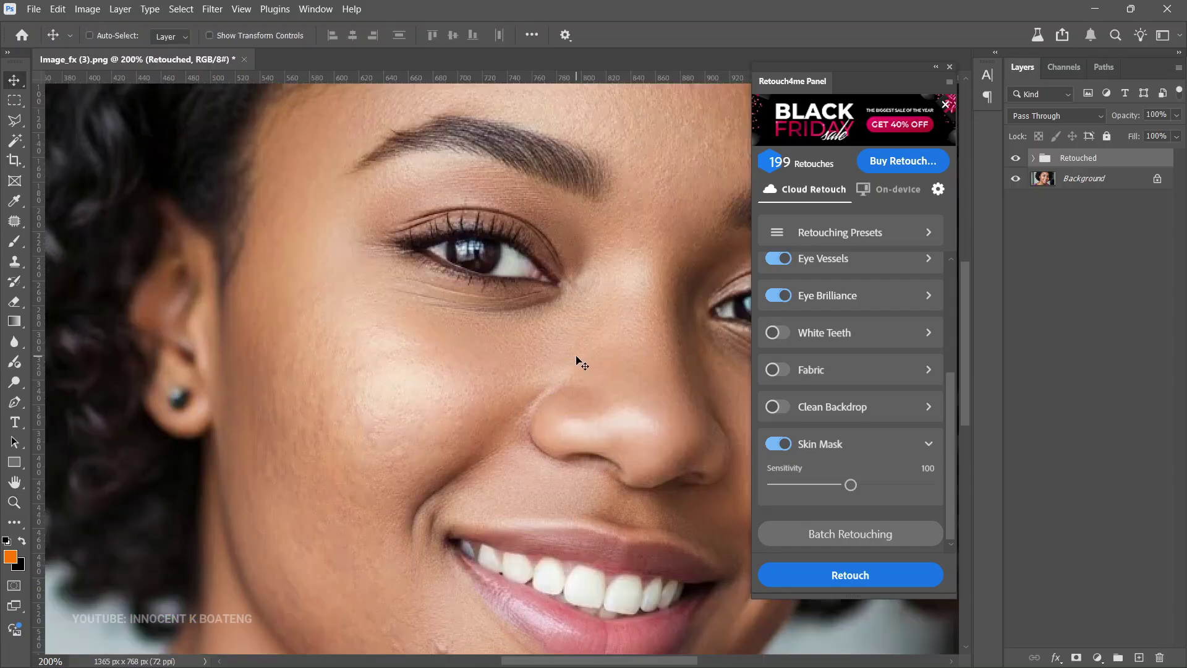
alt+click(578, 362)
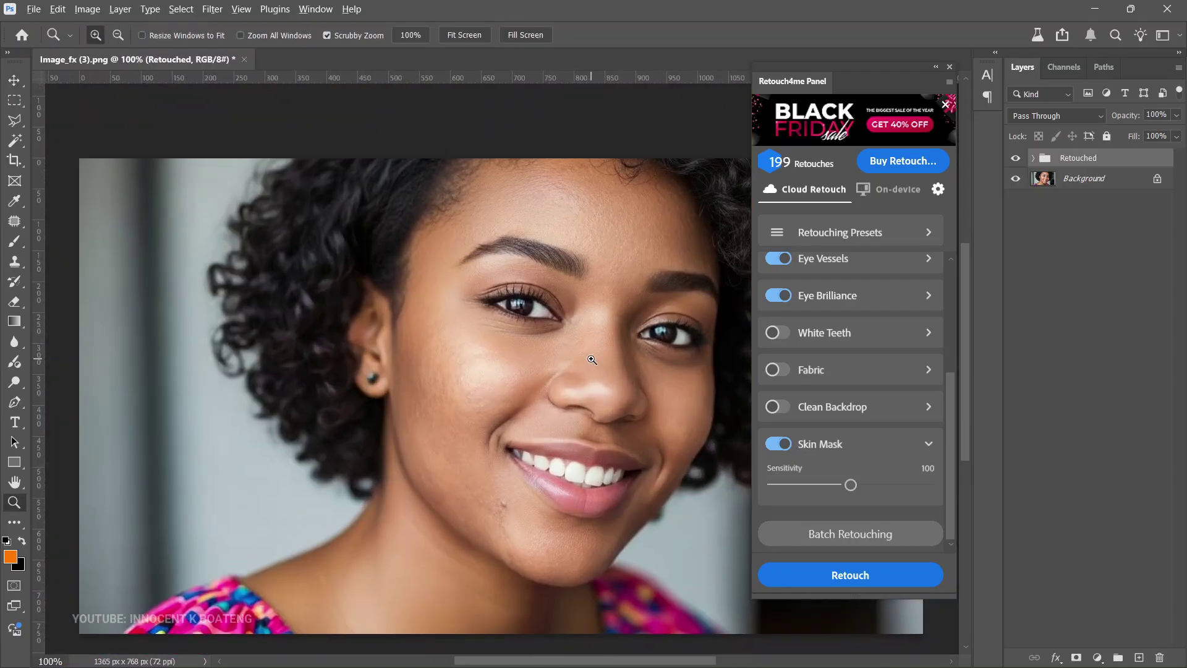
key(v)
mouse_move(877, 84)
mouse_down()
mouse_move(903, 87)
mouse_move(918, 58)
mouse_up()
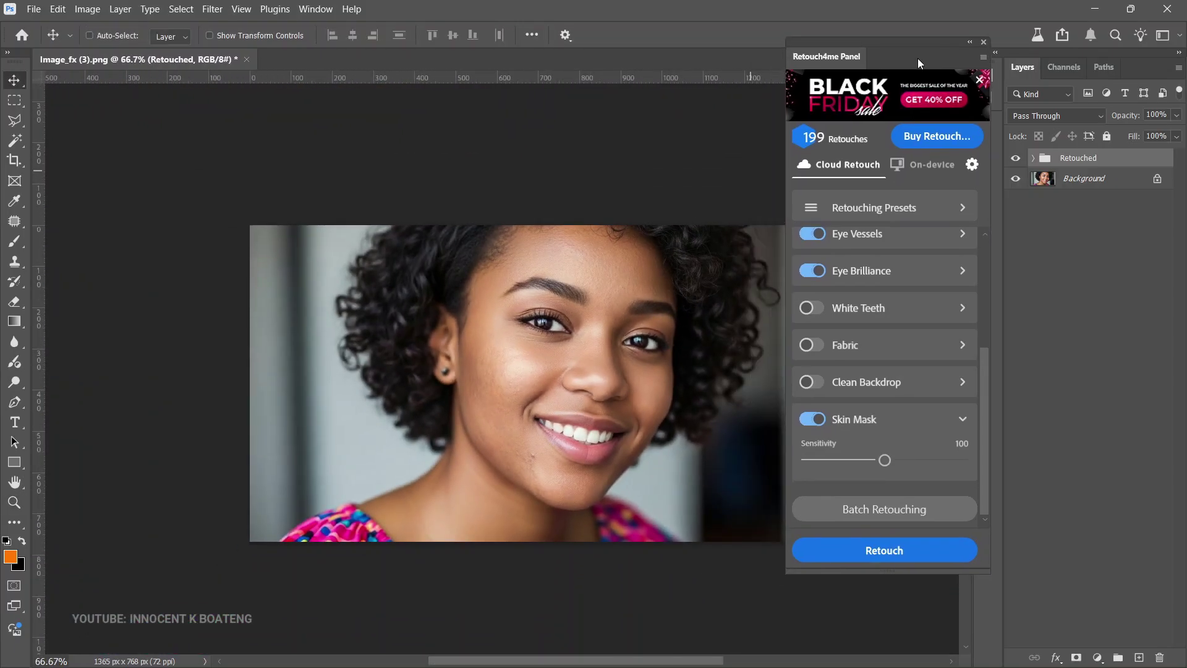
mouse_move(673, 321)
mouse_down()
mouse_move(502, 389)
mouse_move(603, 340)
mouse_up()
key(z)
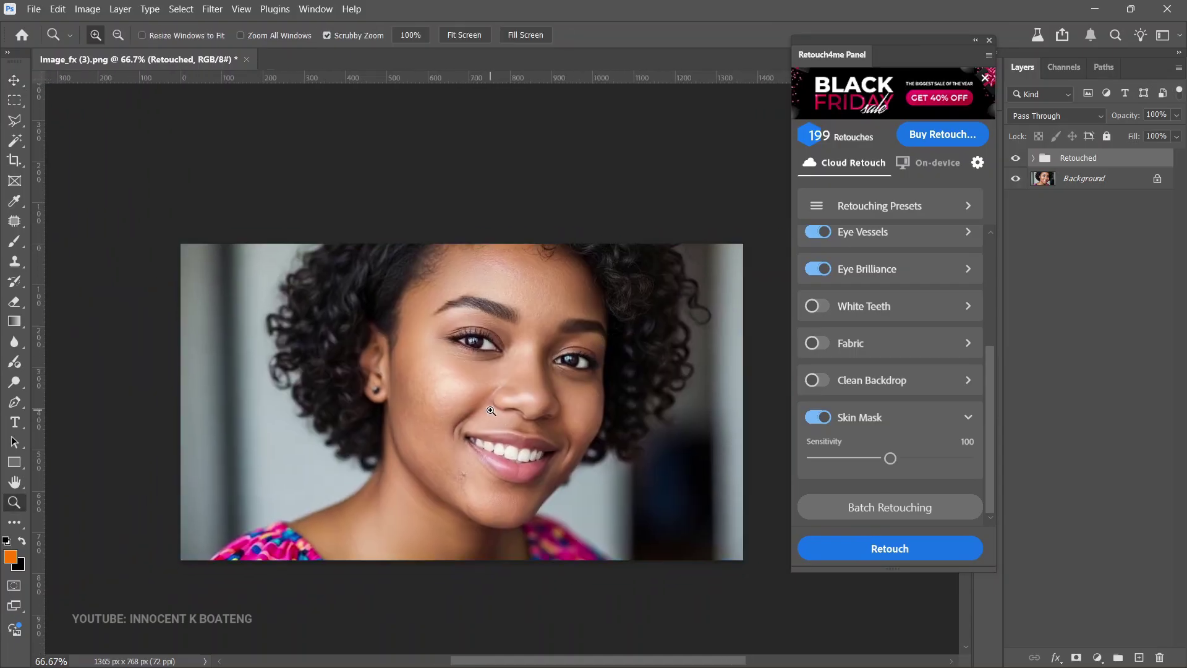
scroll(528, 452, up, 5)
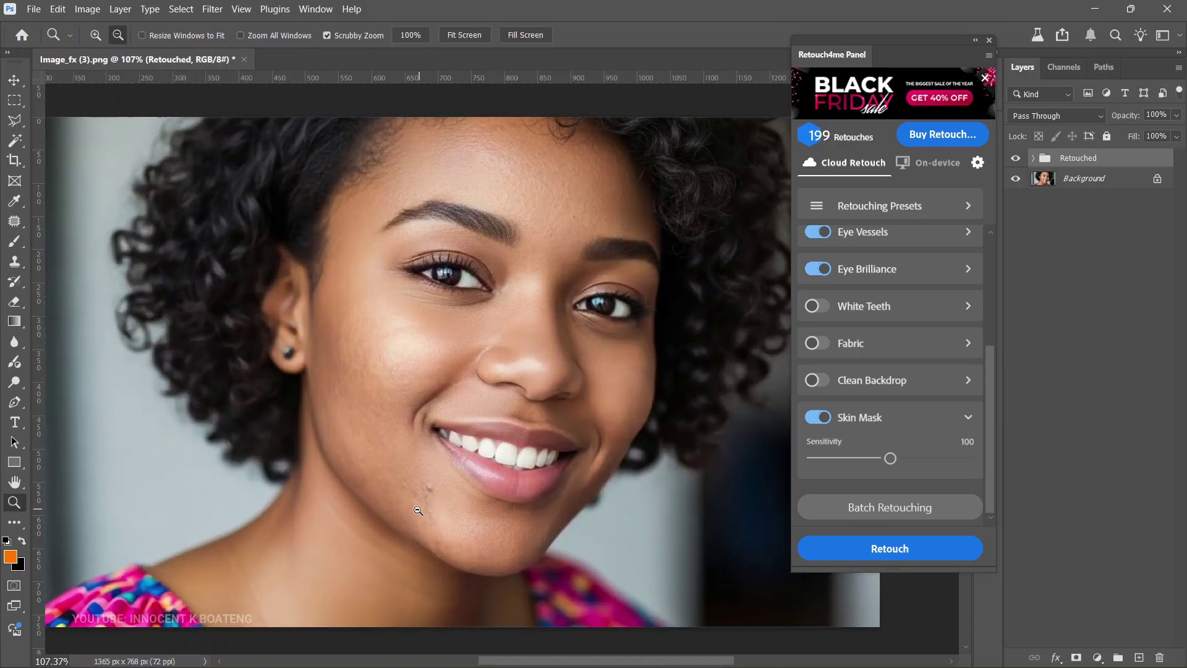
key(v)
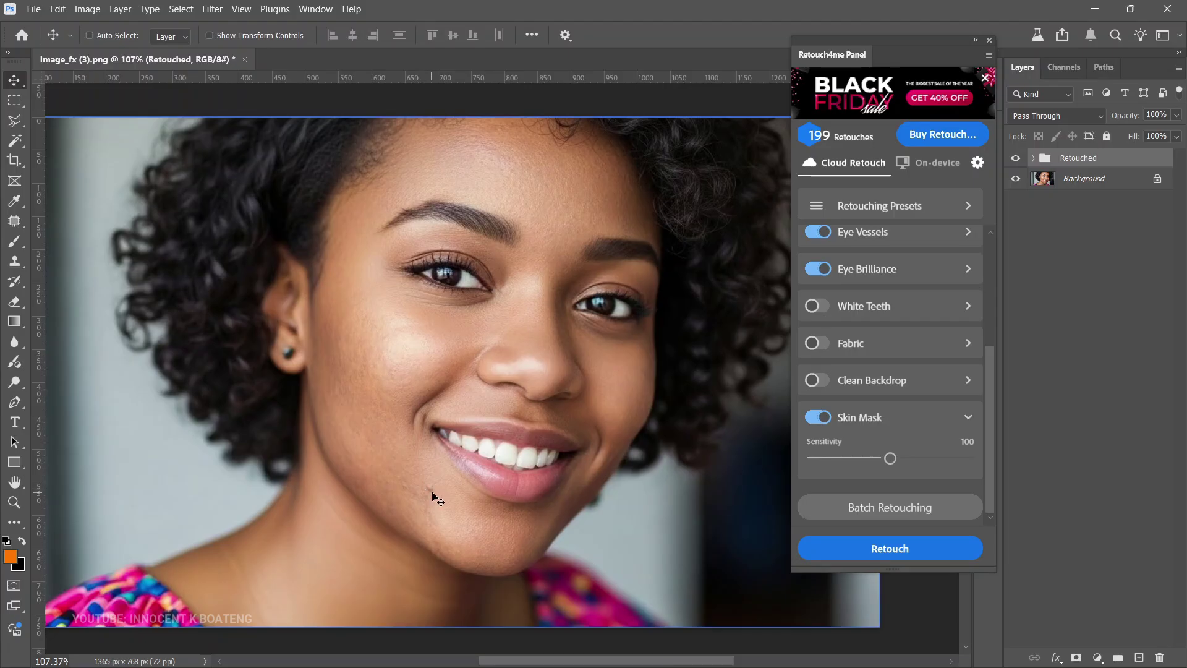
click(1015, 160)
click(1015, 160)
click(1015, 160)
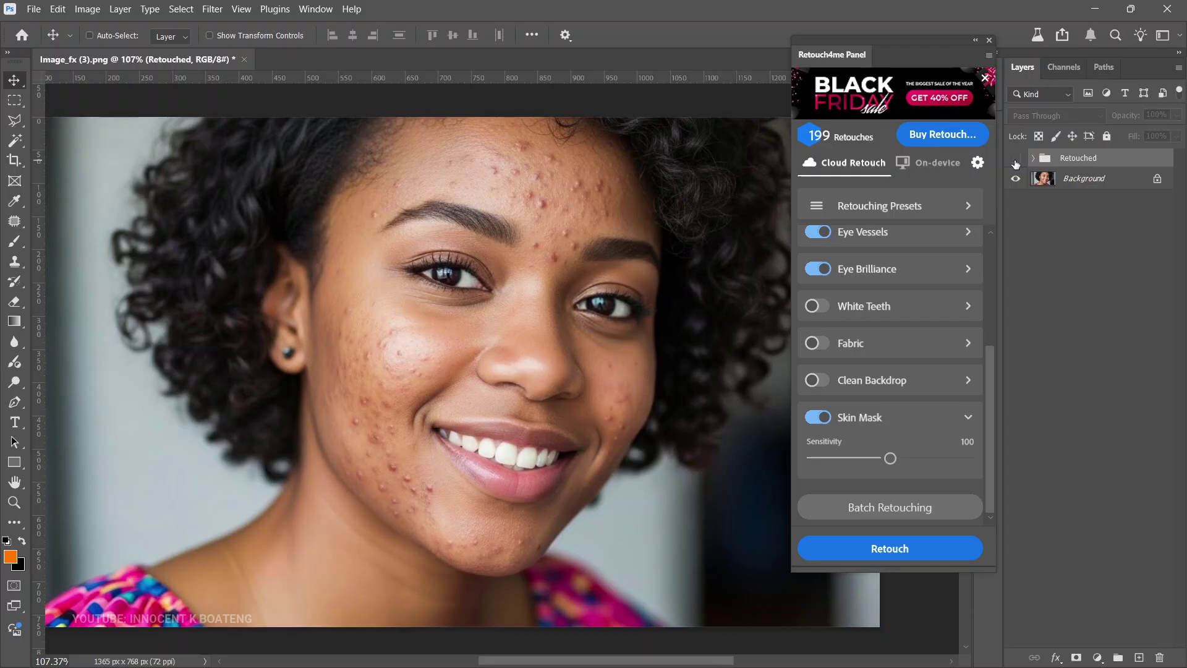
click(1015, 160)
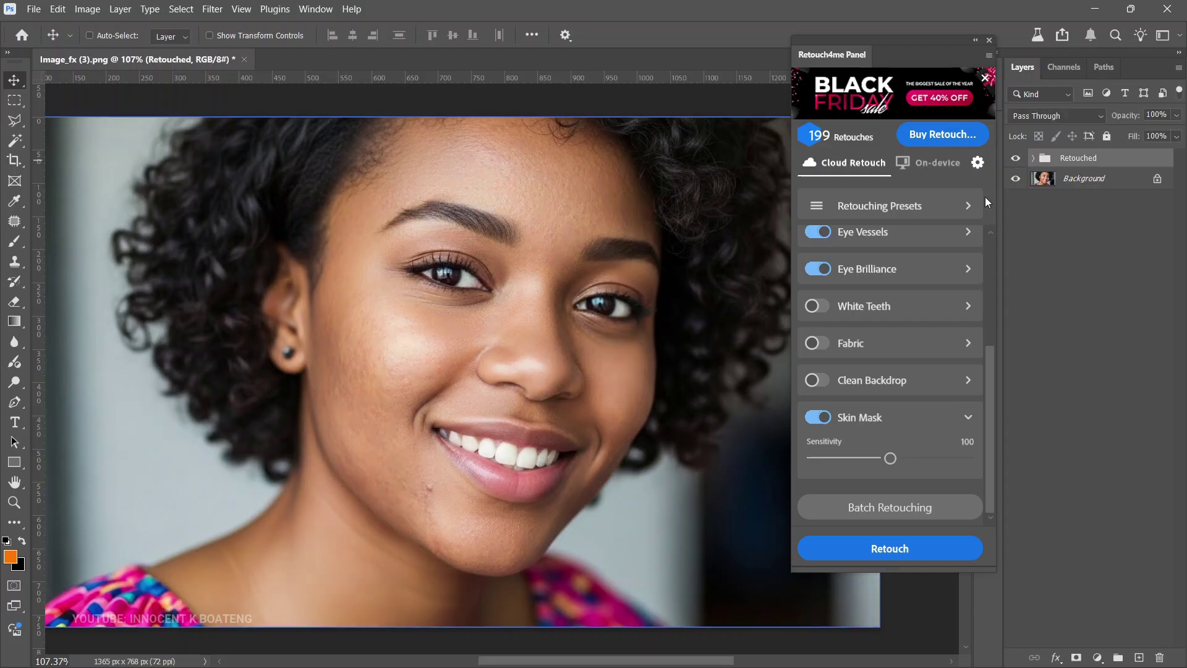
Enable White Teeth, rerun the cloud retouch, and toggle the new Retouched group to compare.
click(827, 308)
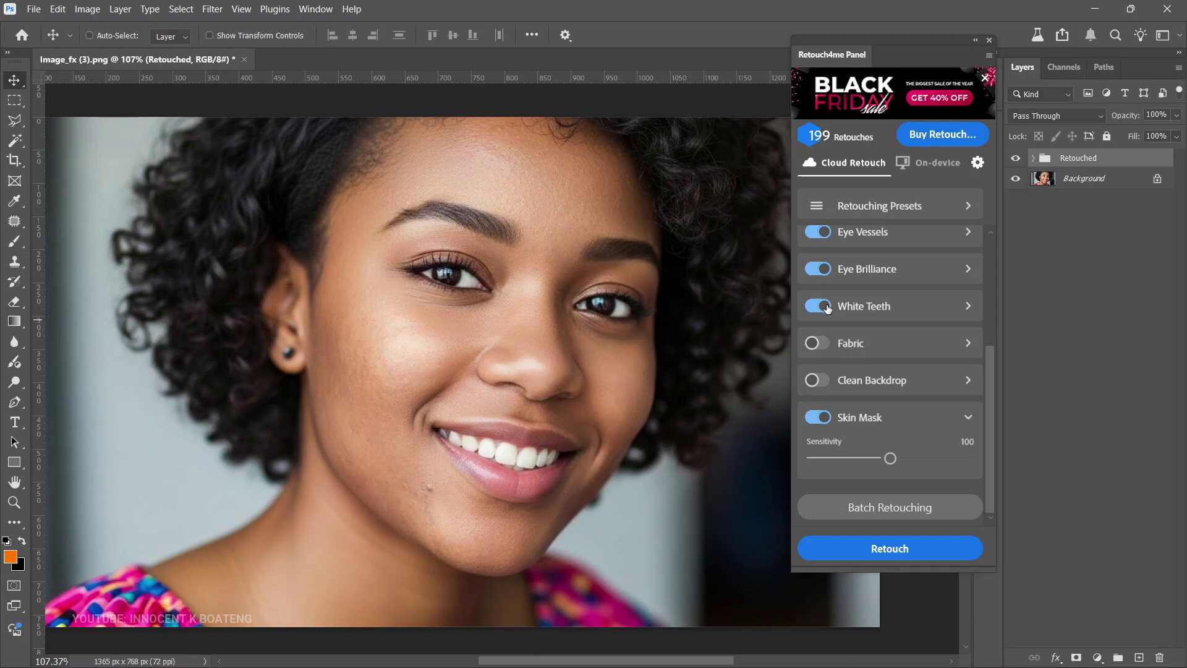
click(904, 548)
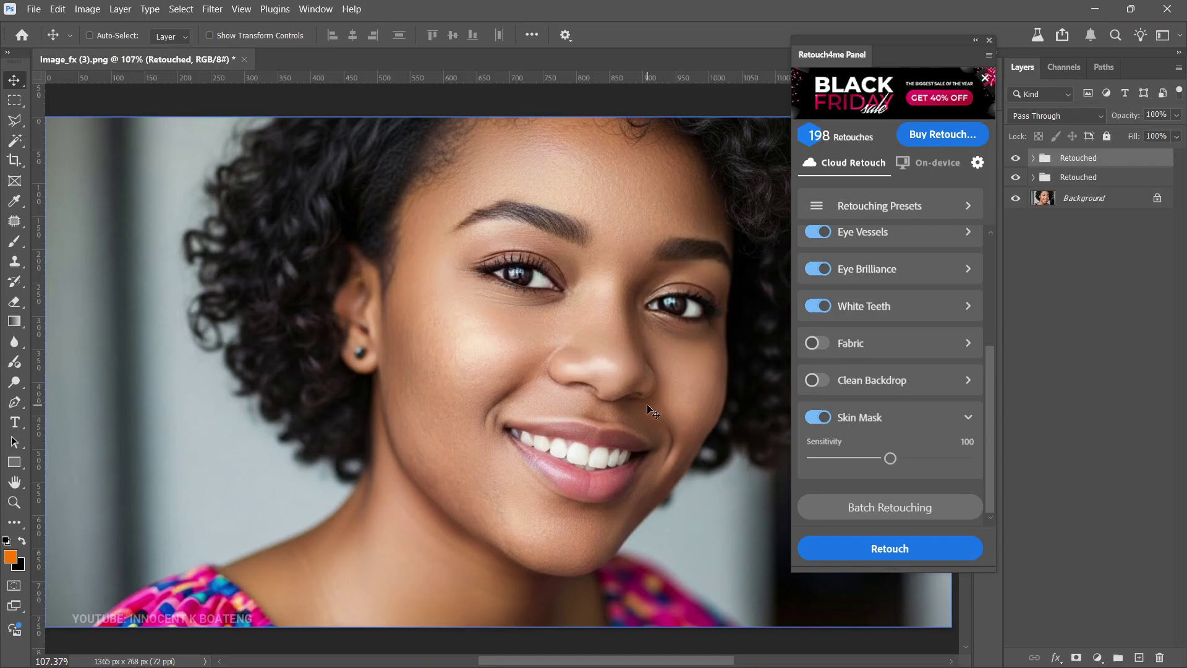
click(1016, 160)
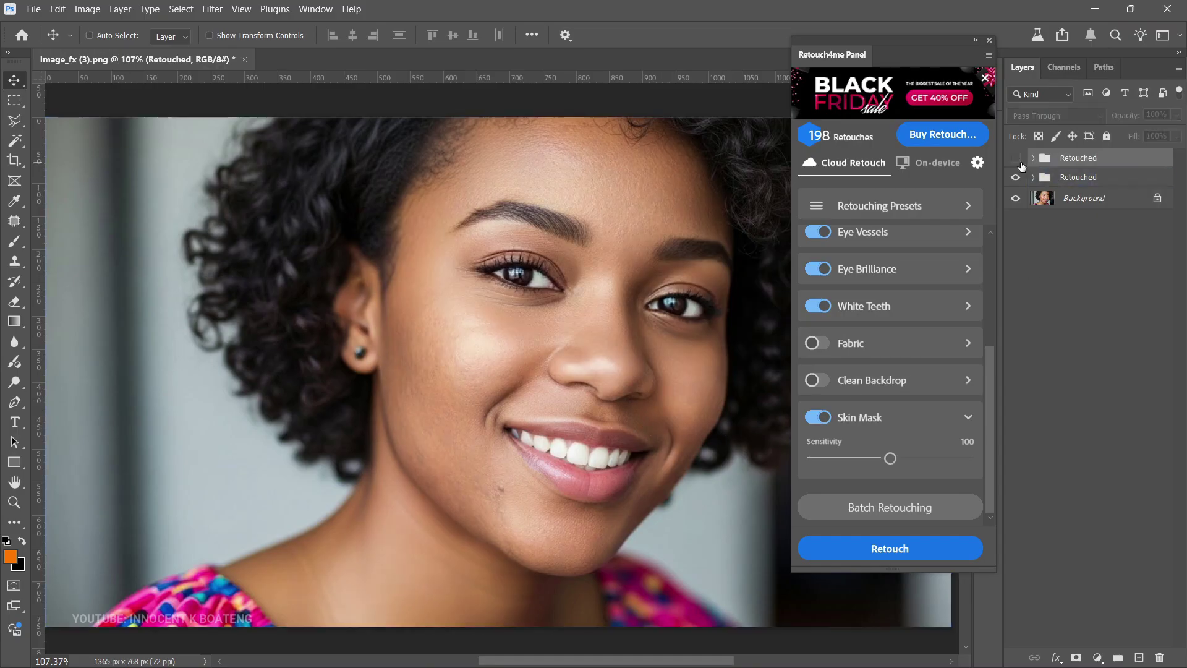
click(1020, 163)
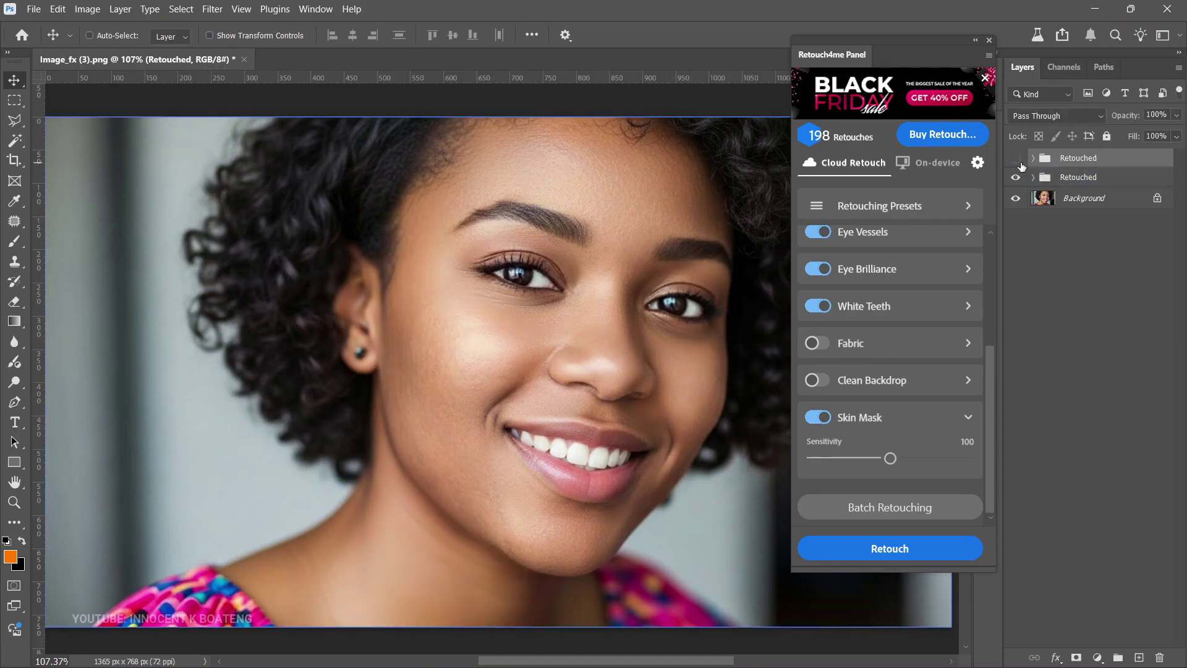
click(1018, 160)
key(z)
alt+click(628, 358)
mouse_move(632, 342)
mouse_down()
mouse_move(606, 334)
mouse_move(625, 360)
mouse_up()
click(607, 334)
key(v)
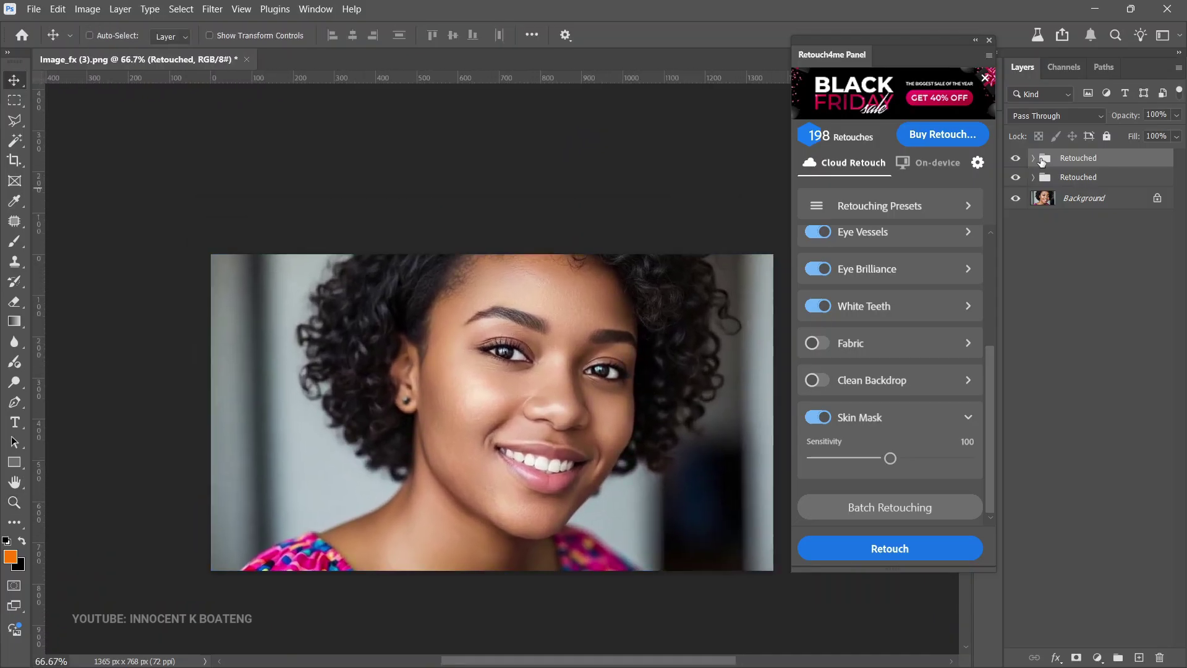
click(1015, 177)
click(1015, 159)
click(1015, 159)
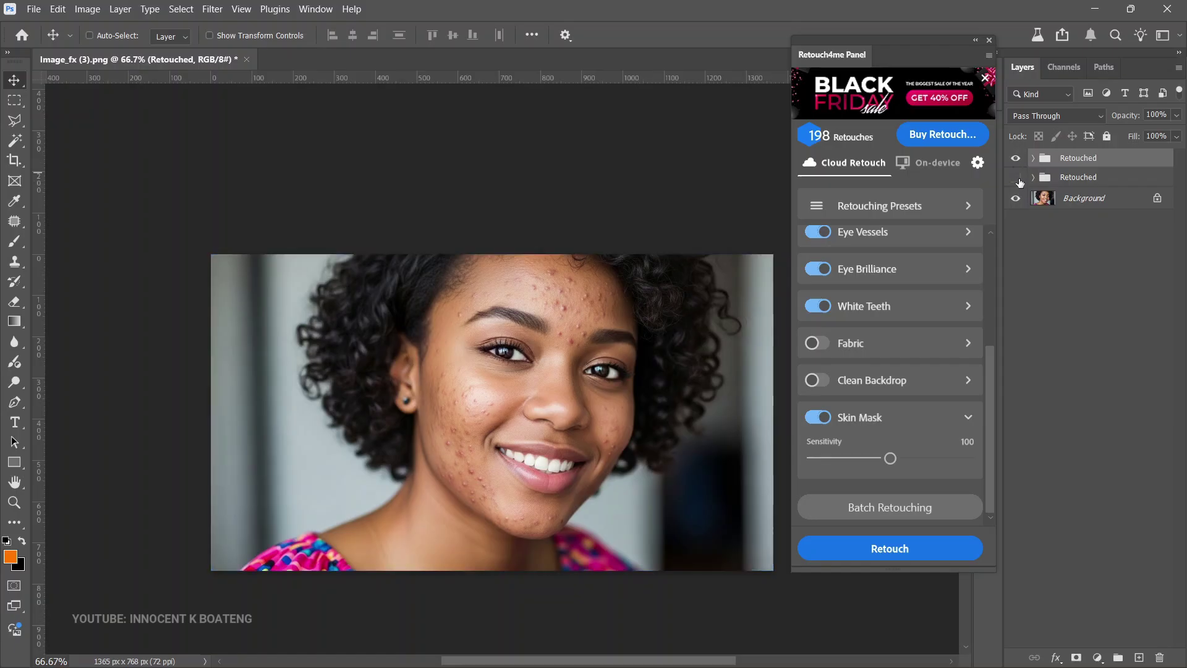
click(1015, 178)
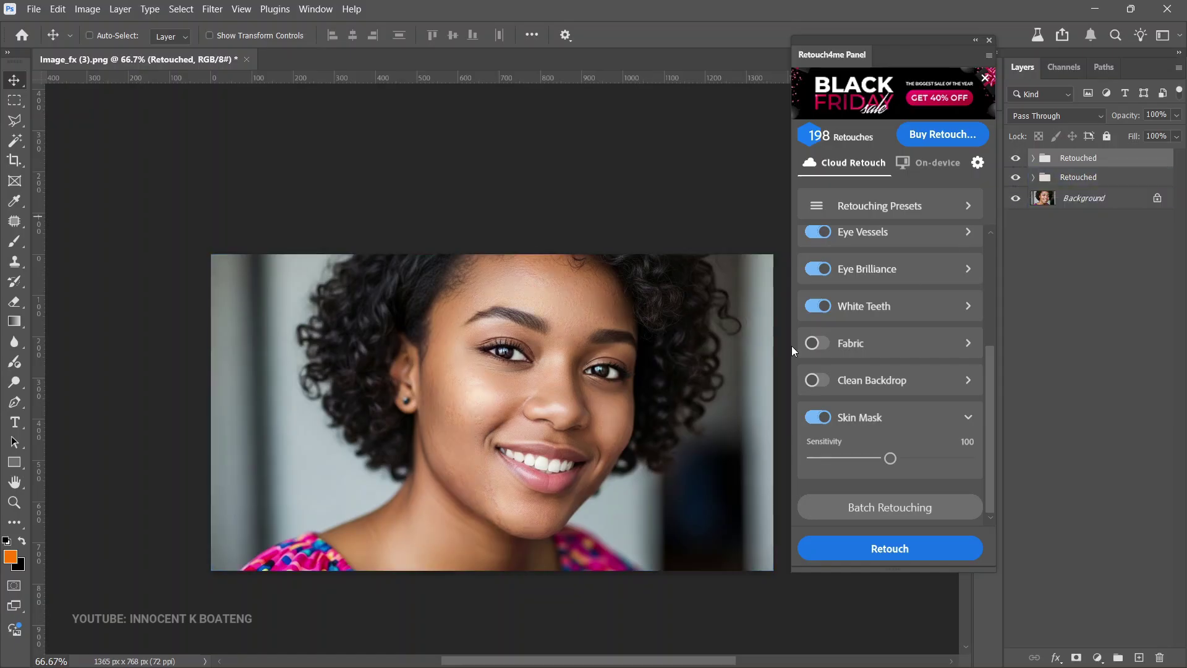
click(1015, 177)
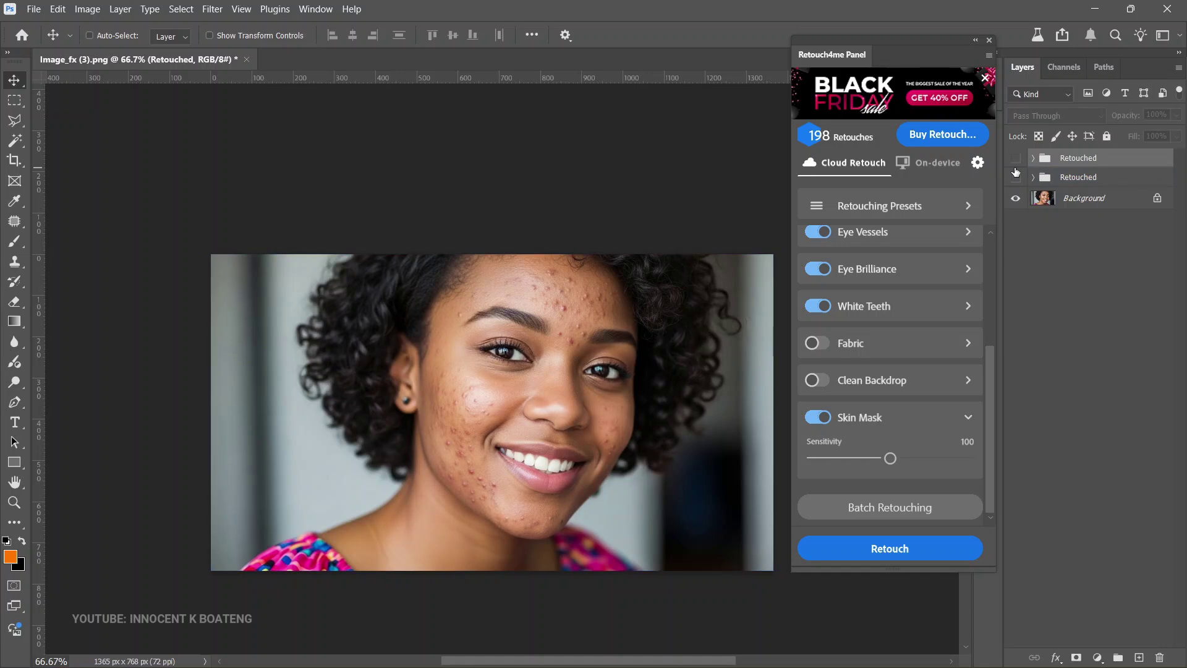
click(1015, 177)
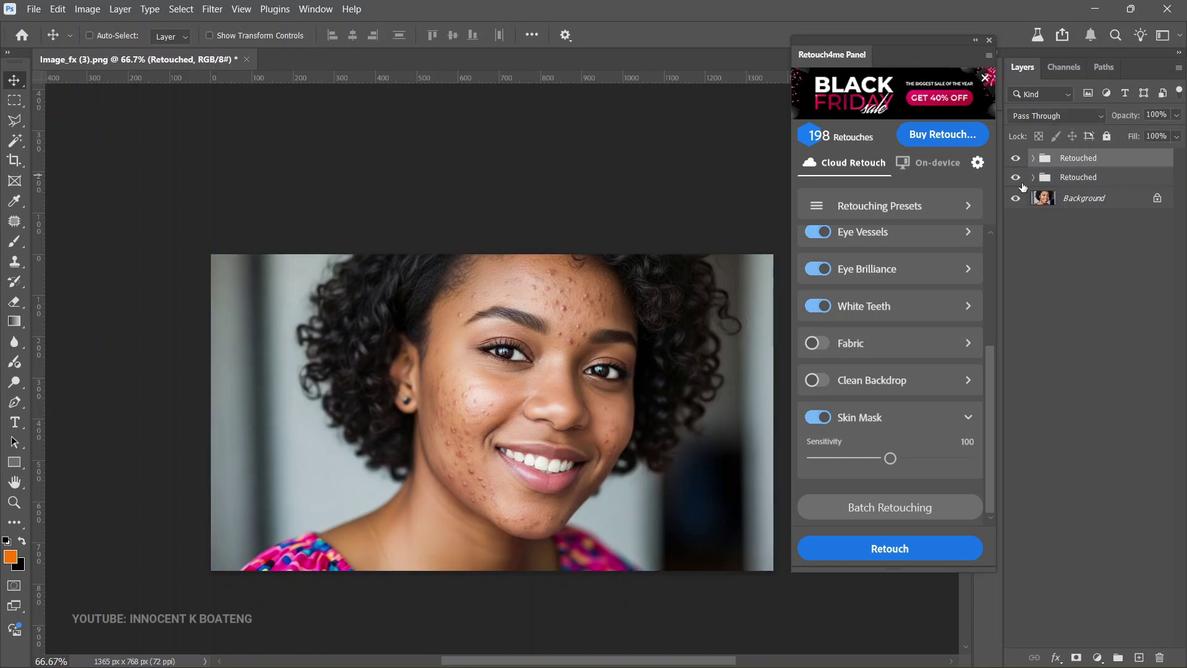
key(z)
click(601, 342)
alt+click(602, 341)
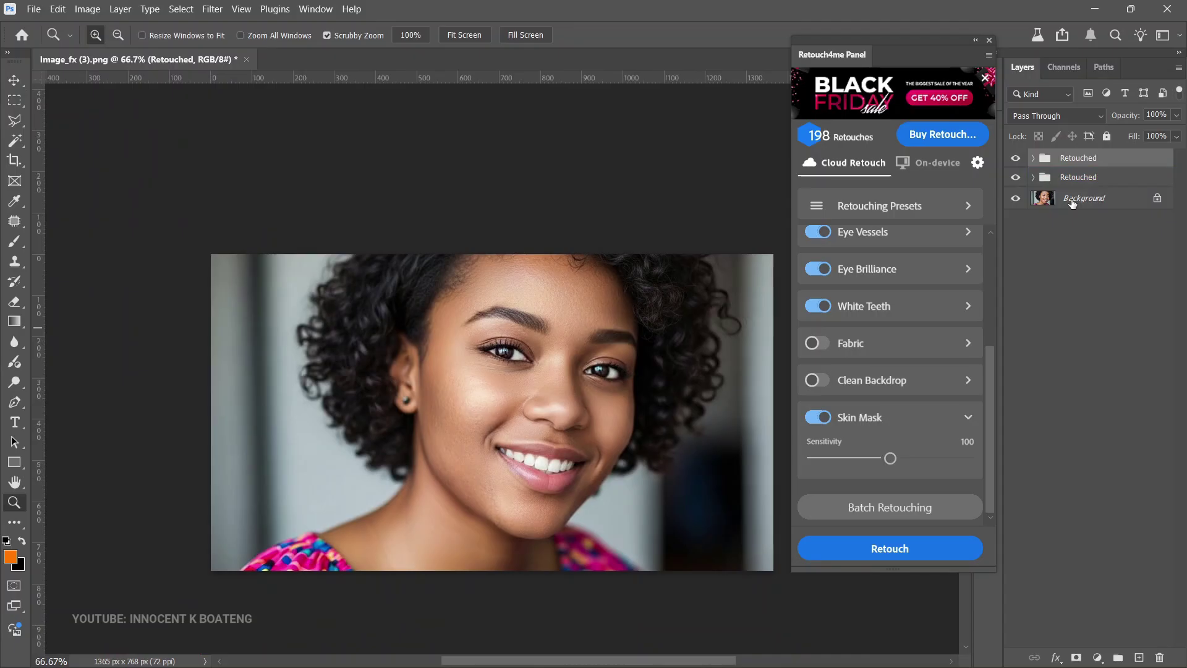
Stamp visible layers into Layer 1 and set its Levels black input to 10.
key(ctrl+shift+alt+e)
key(ctrl+l)
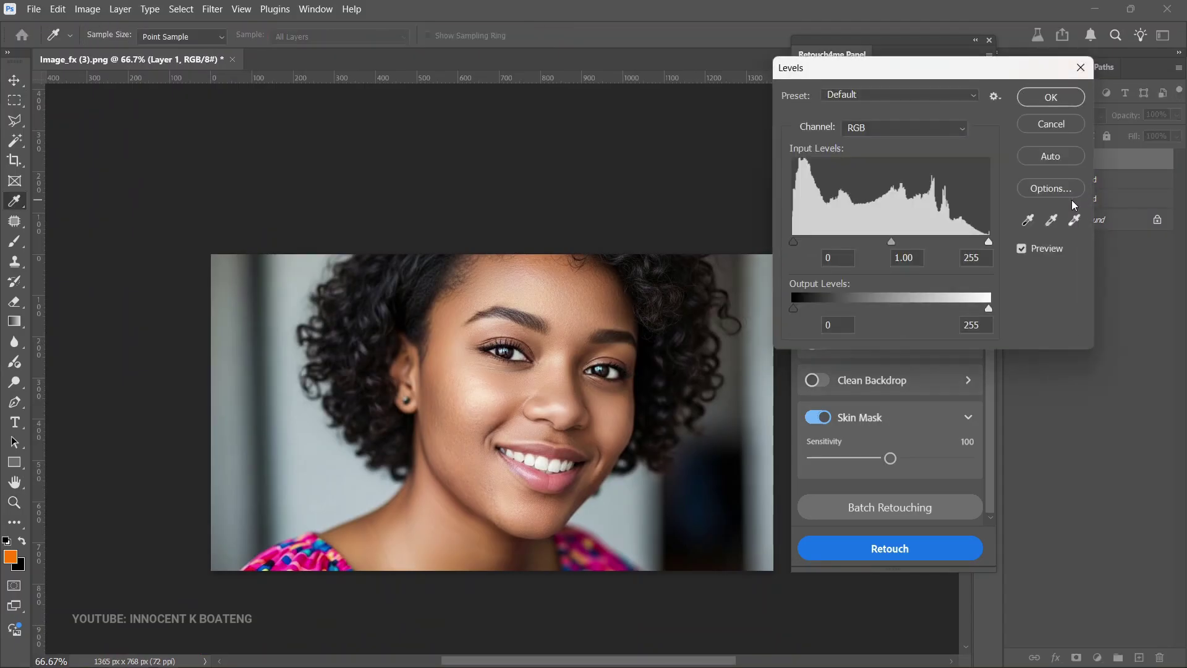
drag(794, 241, 798, 251)
click(1051, 97)
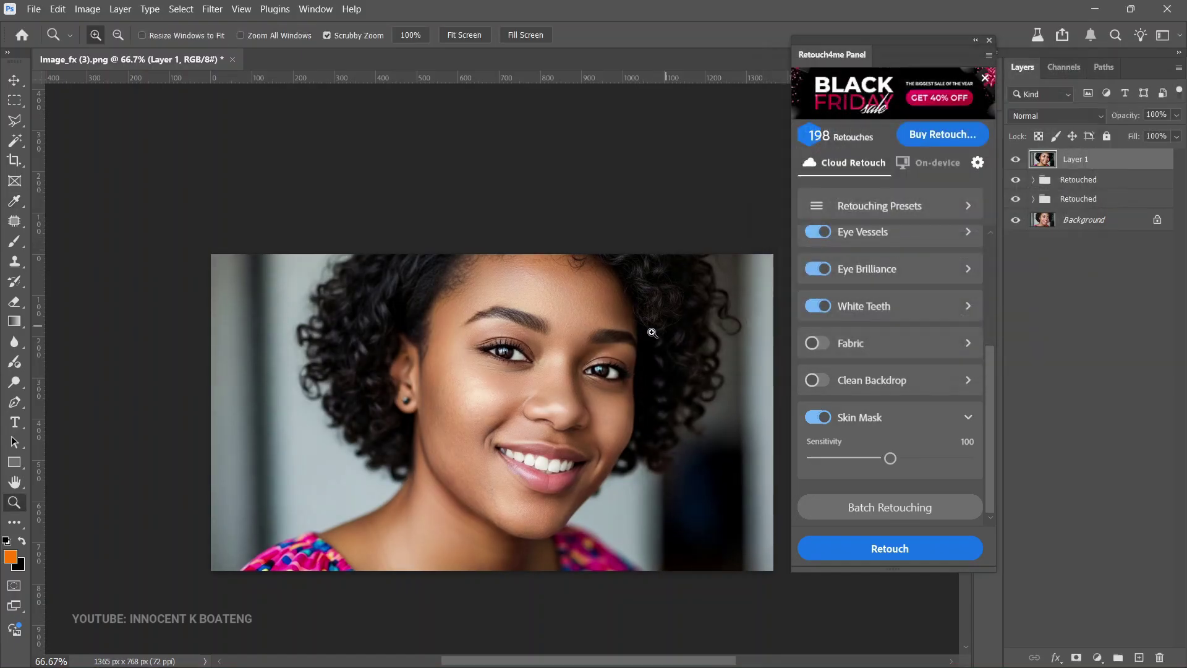
Duplicate the Background layer as Background copy and hide it to reveal the retouch.
drag(1082, 219, 1081, 155)
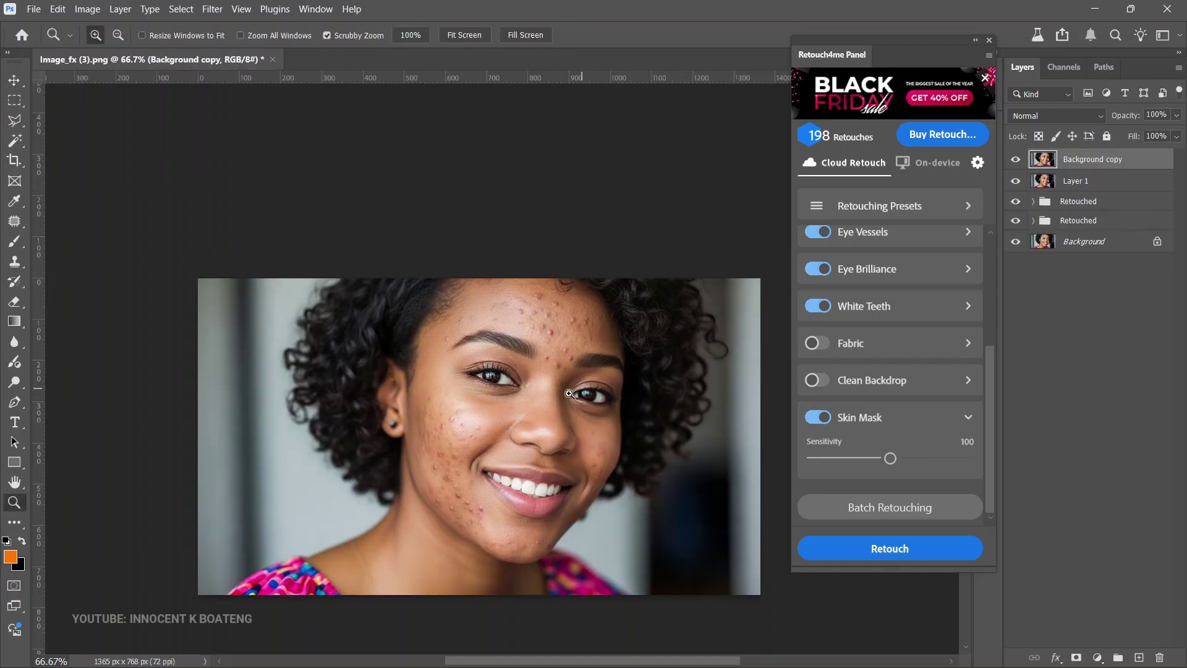
scroll(569, 393, down, 1)
click(1016, 160)
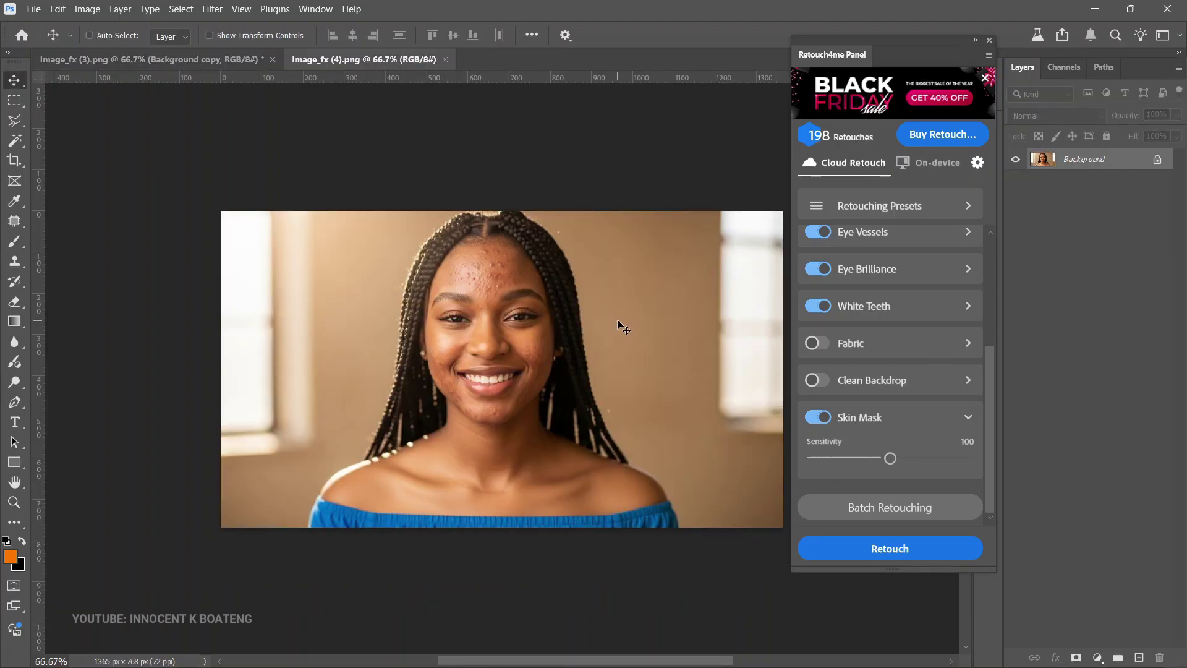
scroll(617, 324, up, 1)
Zoom into the braided-hair portrait's face, review the enabled retouch options, and run the cloud retouch.
scroll(636, 340, down, 1)
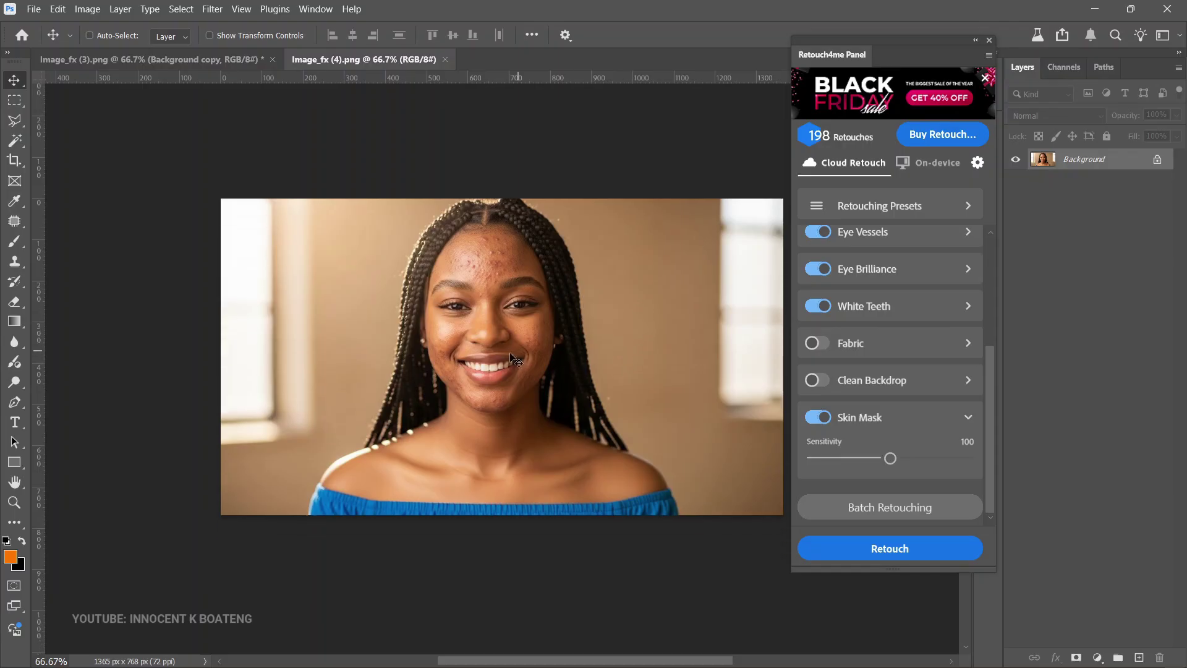
scroll(896, 268, up, 3)
click(612, 337)
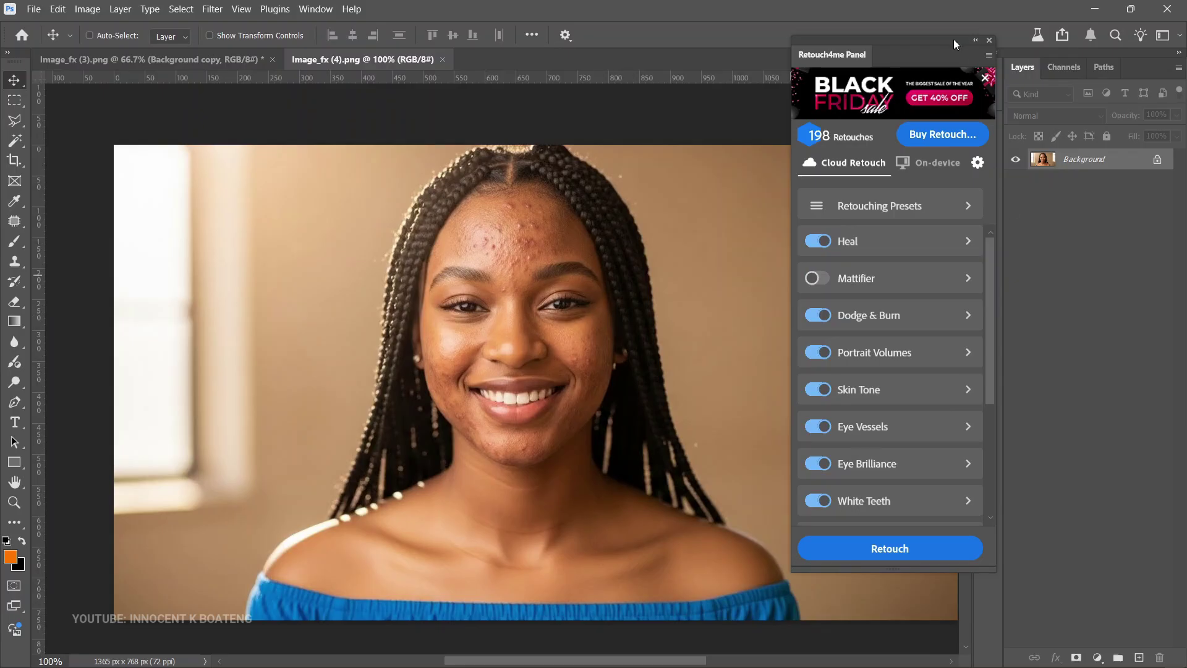
drag(954, 39, 946, 110)
scroll(917, 418, down, 3)
scroll(918, 420, down, 1)
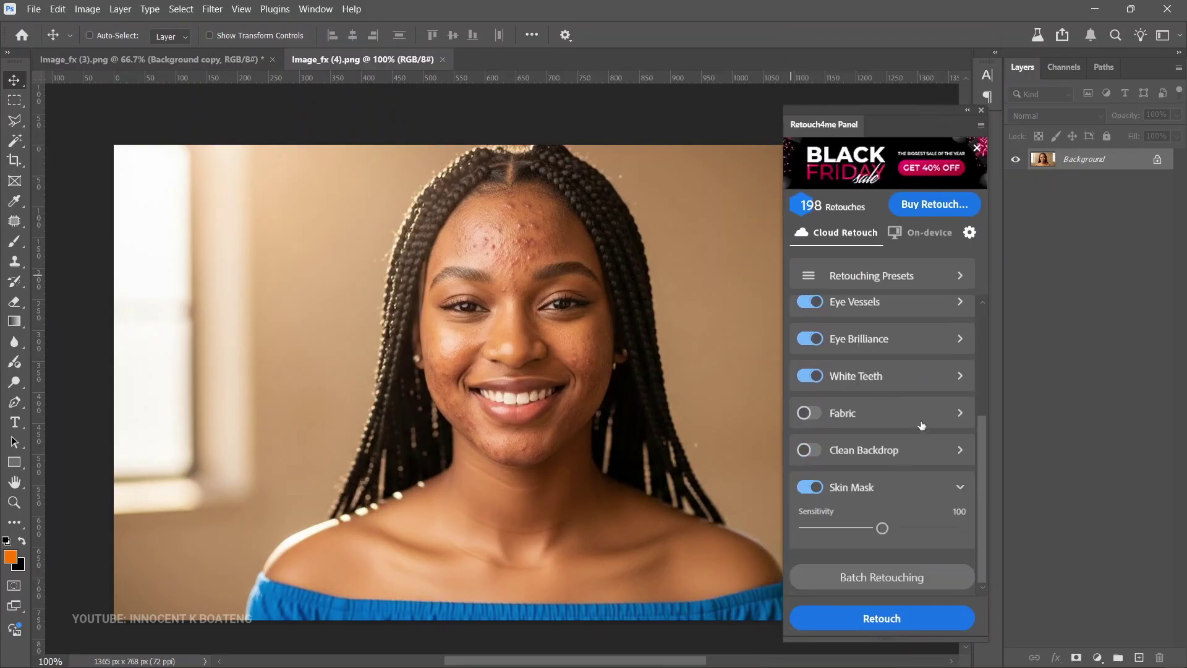
scroll(925, 447, up, 5)
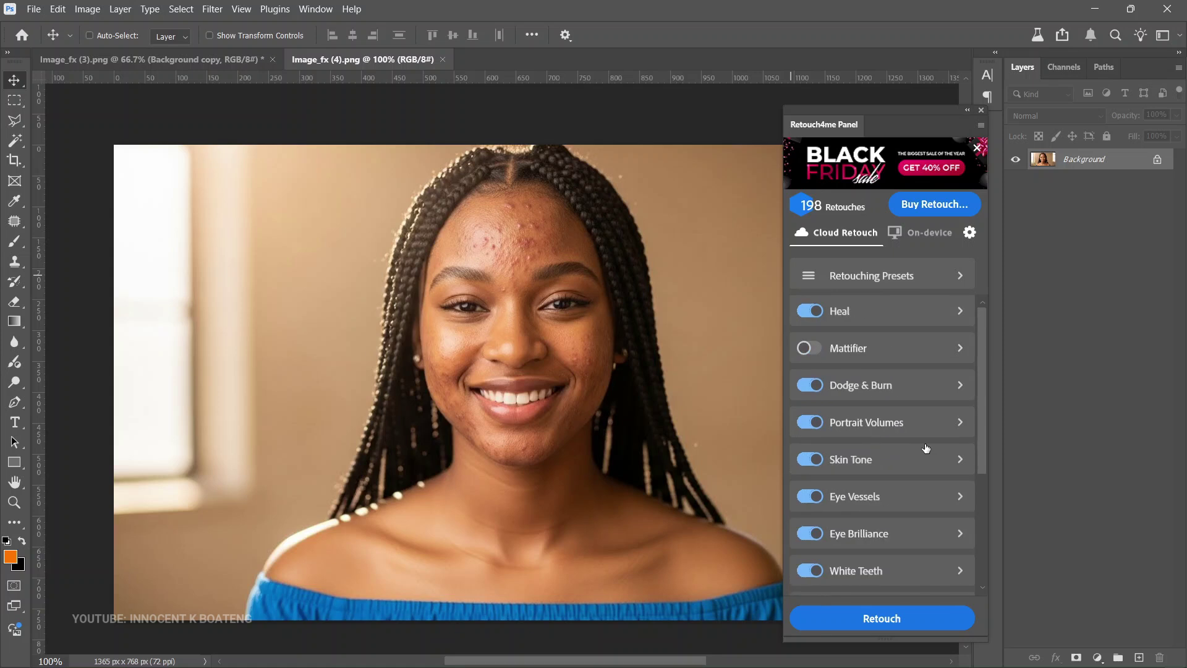
click(882, 618)
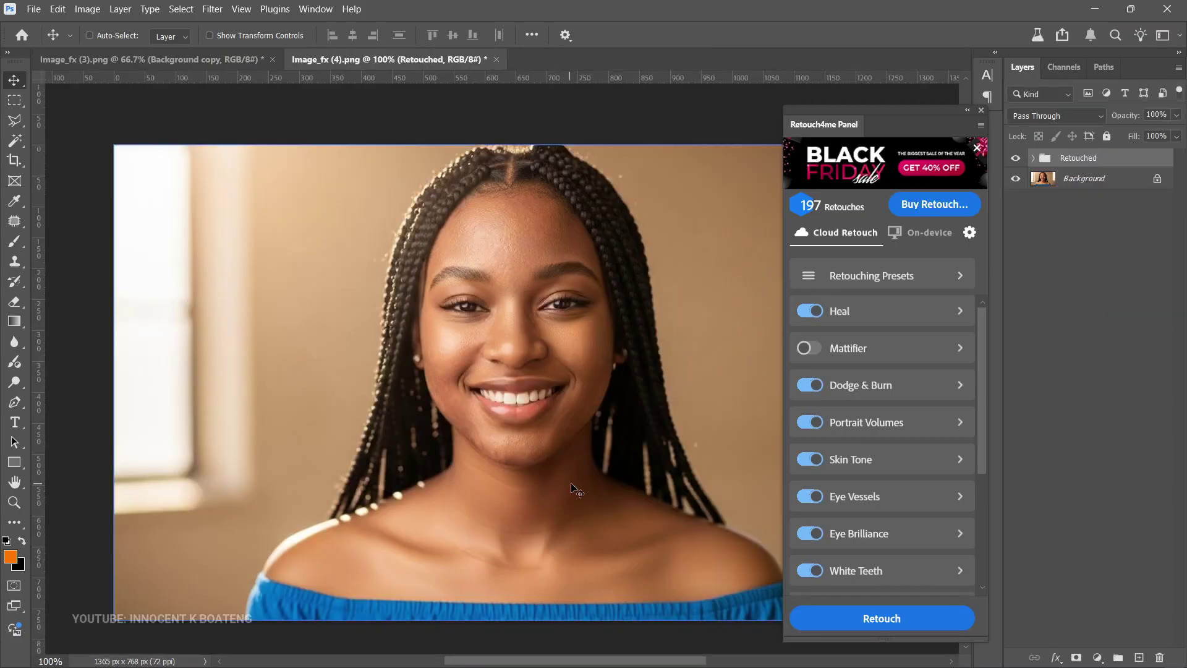
Toggle the Retouched group four times to compare against the forehead acne, then adjust its opacity.
click(1018, 160)
click(1017, 160)
click(1018, 160)
click(1018, 160)
click(1018, 160)
click(1018, 160)
click(1017, 160)
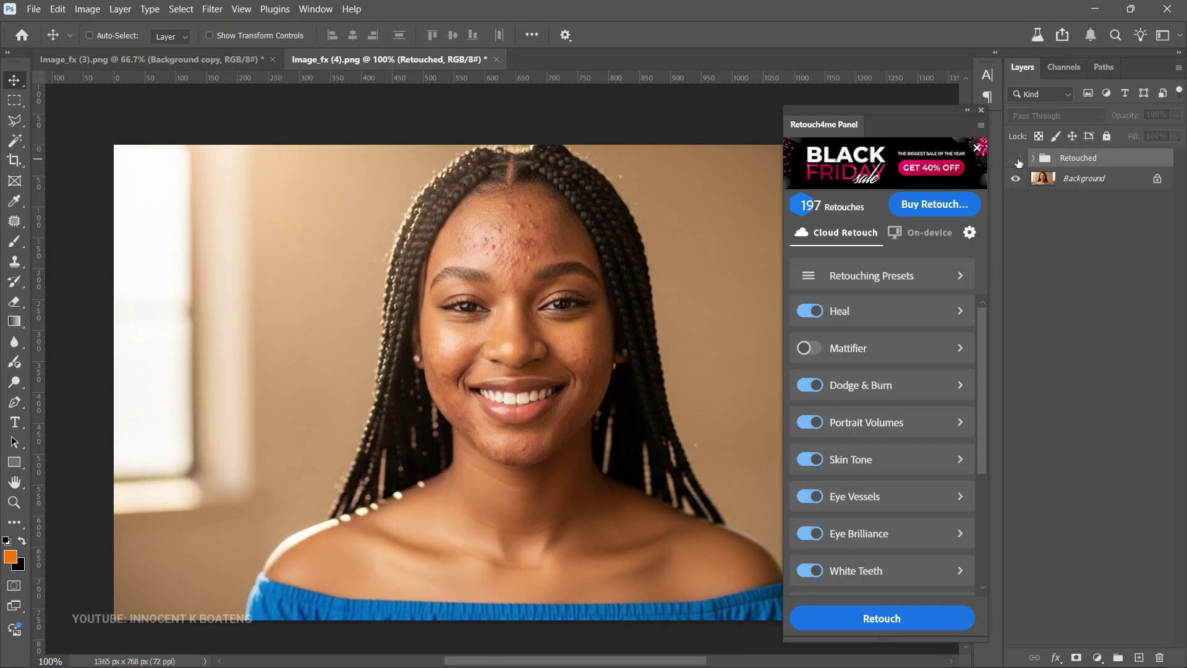
click(1017, 160)
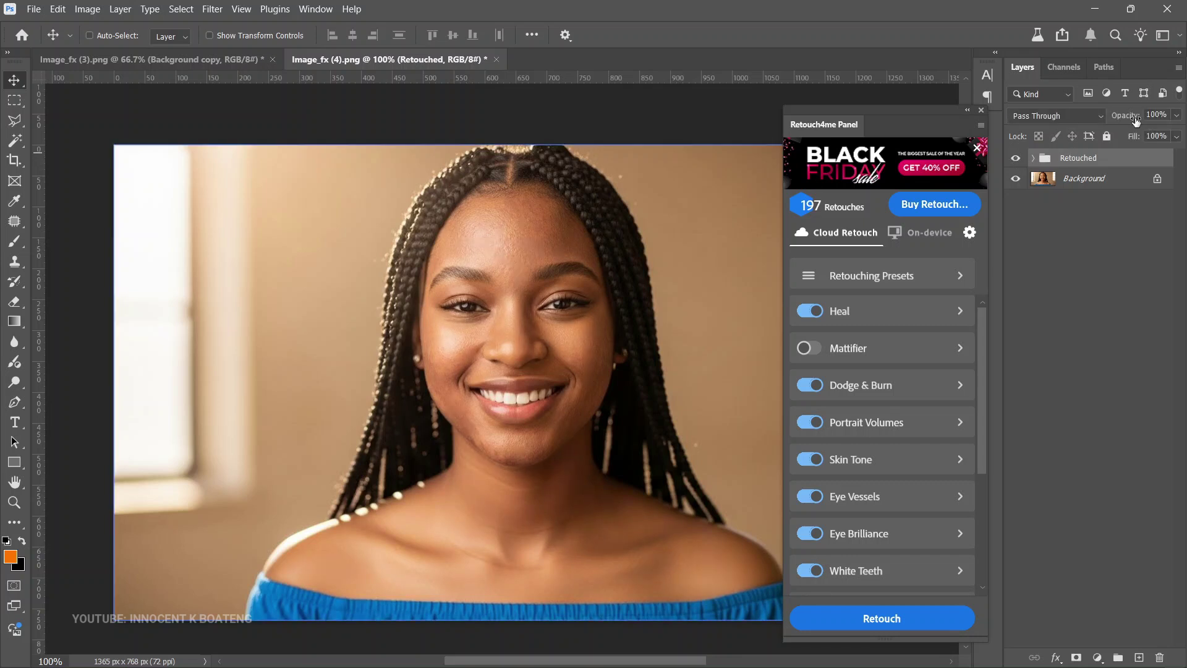
drag(1133, 118, 1120, 123)
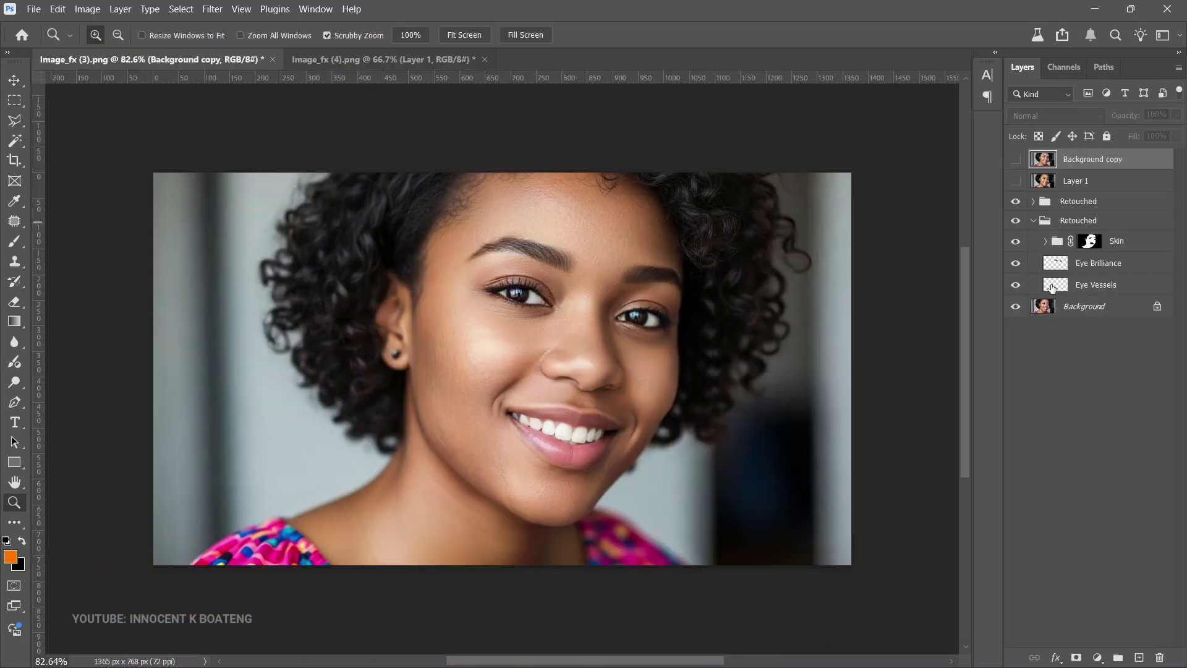
Expand the Skin group and toggle Portrait Volumes, Skin Tone, Dodge Burn and skin retouching, then hide Eye Vessels.
click(1046, 240)
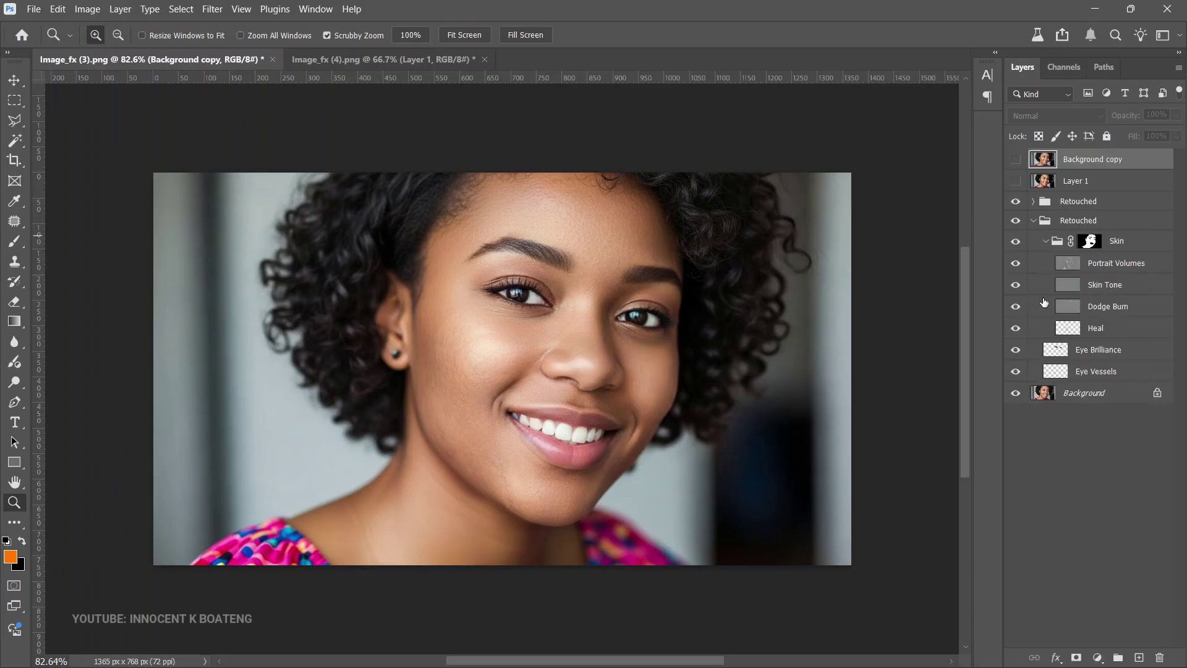
click(1016, 264)
click(1015, 265)
click(1016, 264)
click(1015, 285)
click(1016, 285)
click(1016, 307)
click(1016, 306)
click(1016, 242)
click(1016, 243)
click(1017, 372)
Expand the top Retouched group and compare the skin retouching in both Retouched groups.
click(1033, 201)
click(1016, 221)
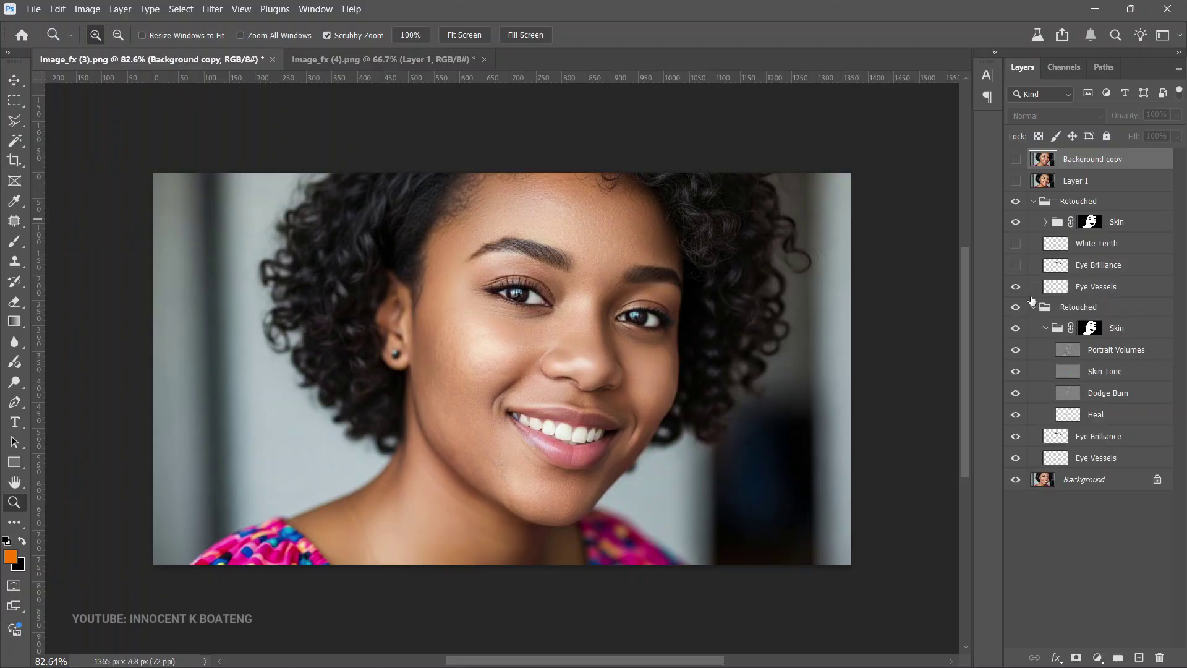
click(1018, 331)
click(1018, 330)
scroll(717, 303, down, 2)
scroll(791, 328, up, 3)
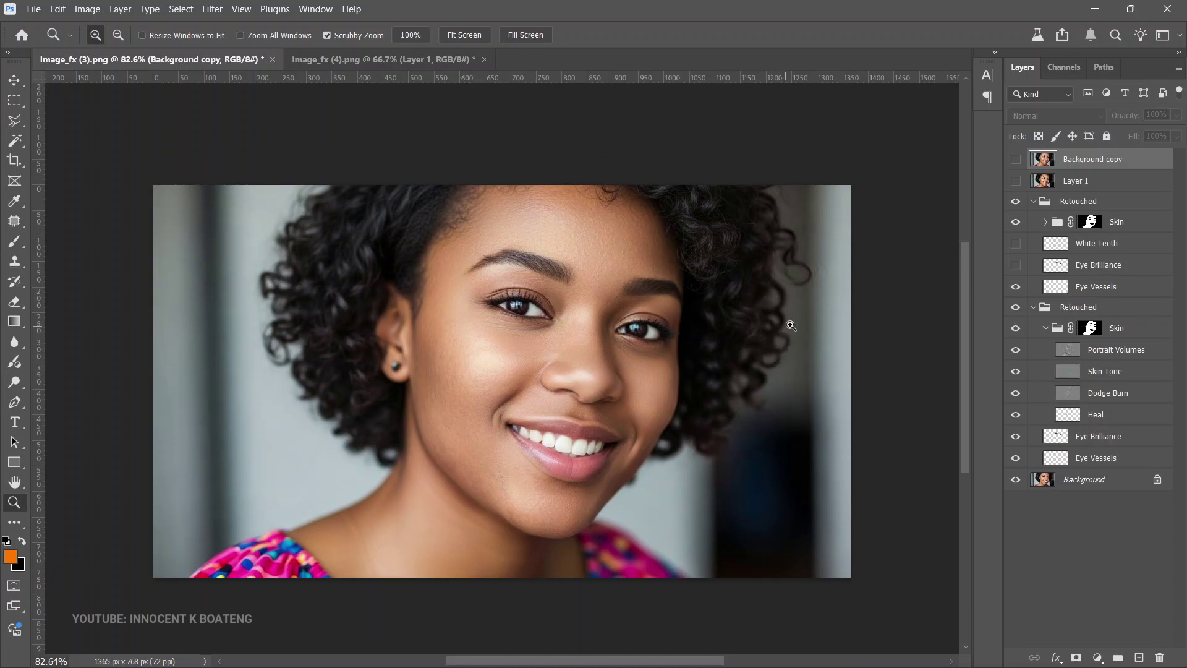
scroll(860, 316, down, 1)
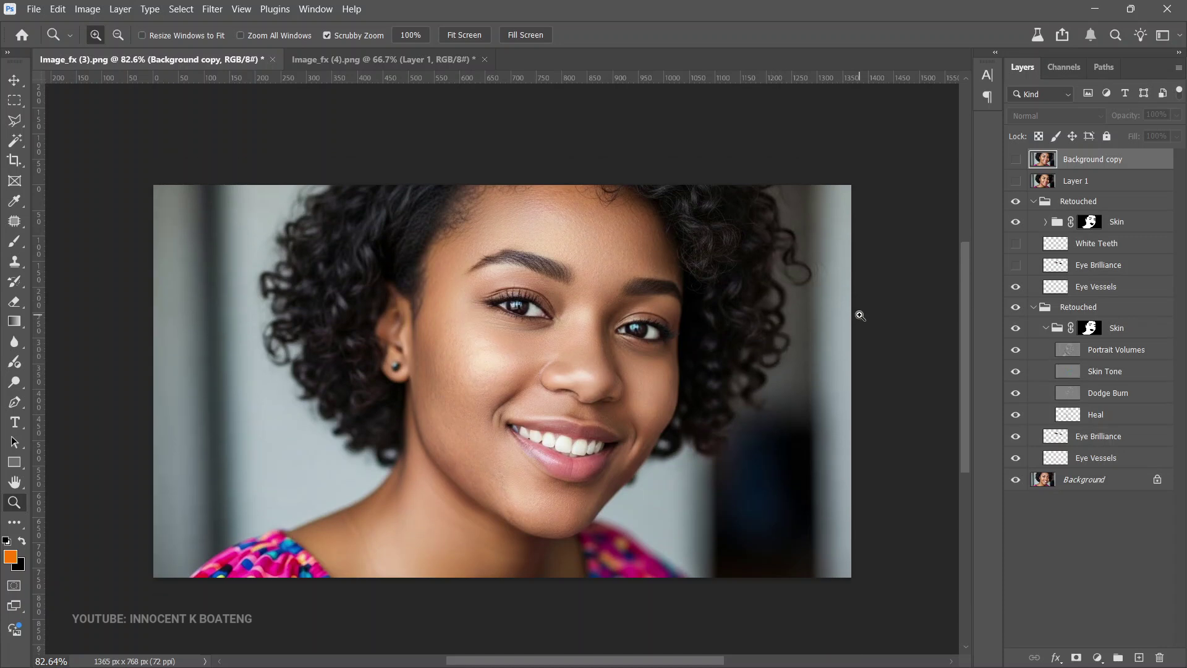
click(14, 81)
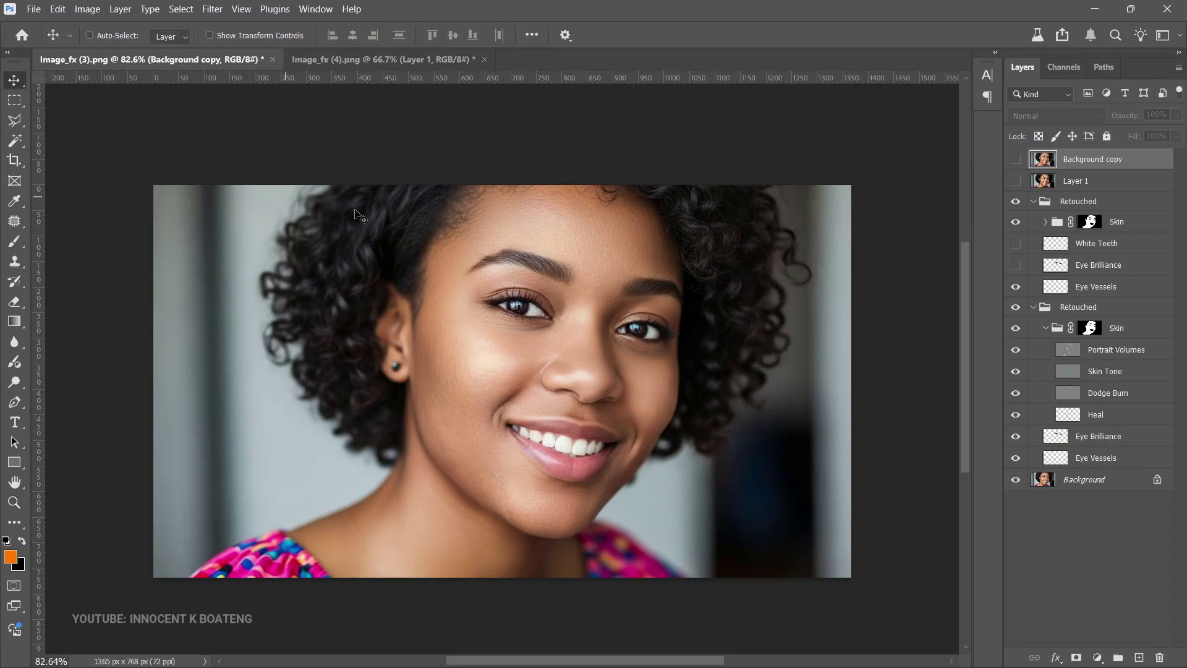
On Image_fx (4), hide Layer 1, expand the Retouched and Skin groups, and hide Portrait Volumes.
click(410, 64)
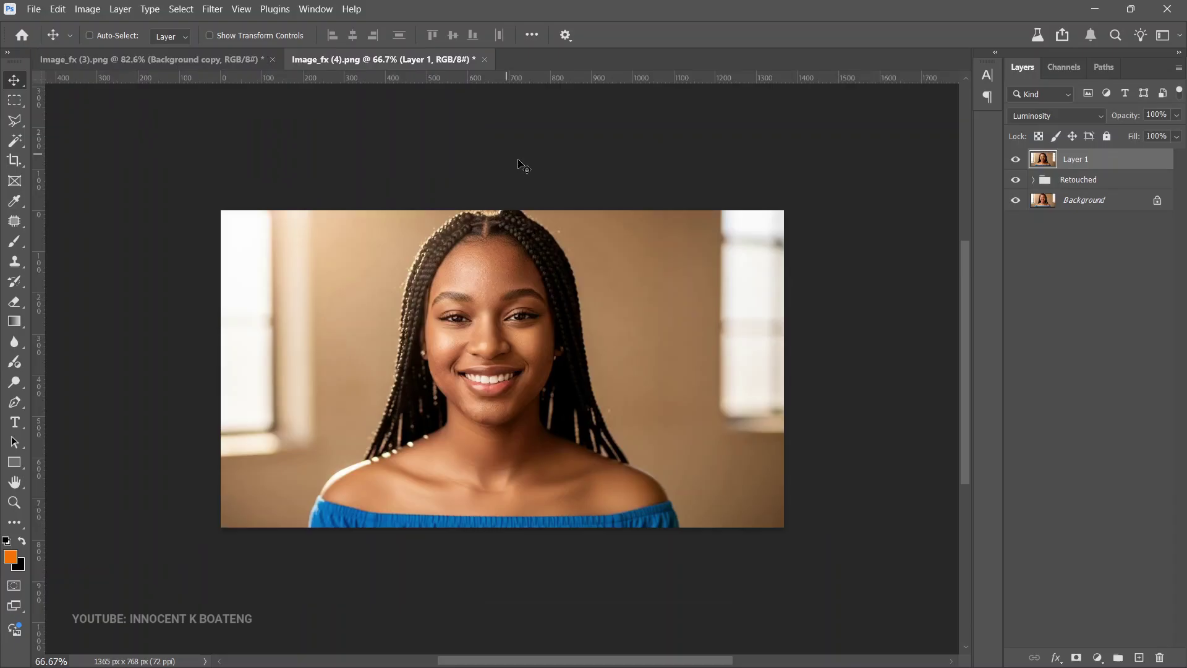
click(1015, 159)
click(1036, 181)
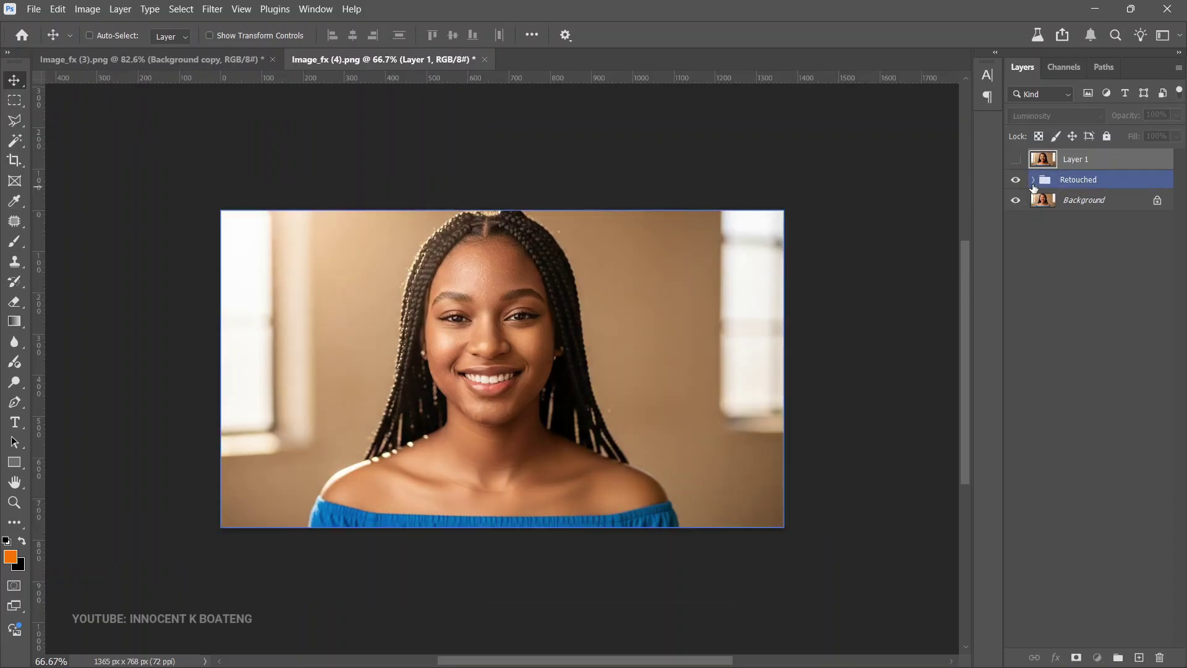
click(1032, 180)
click(1030, 243)
click(1045, 200)
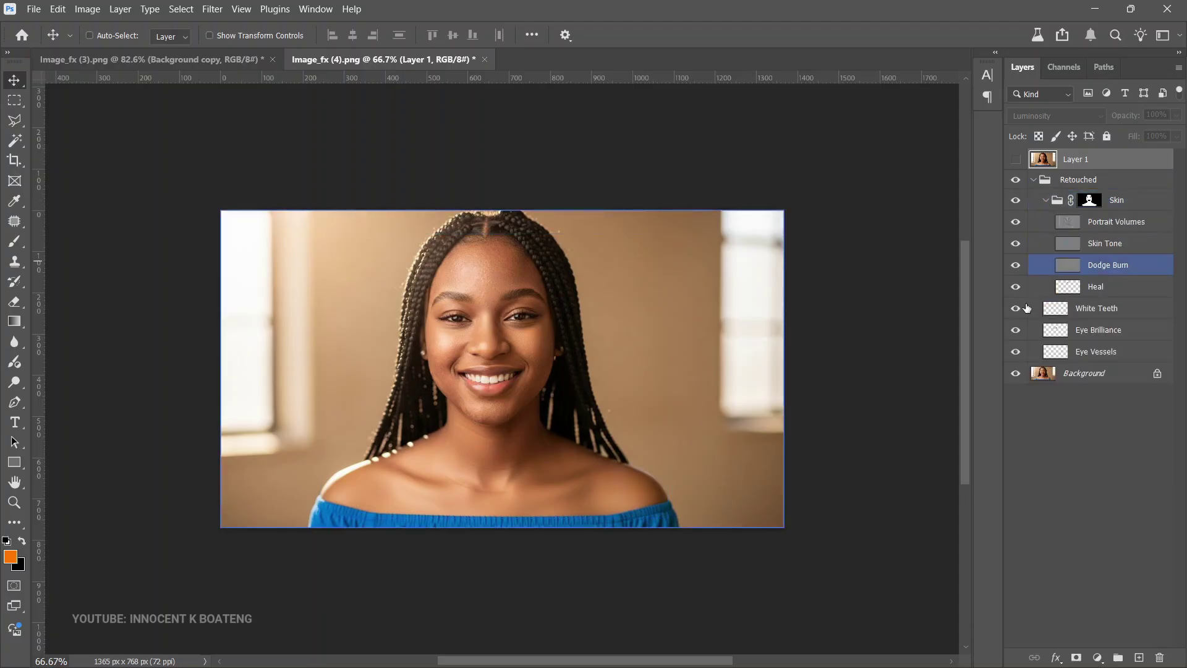
click(1016, 200)
click(1016, 201)
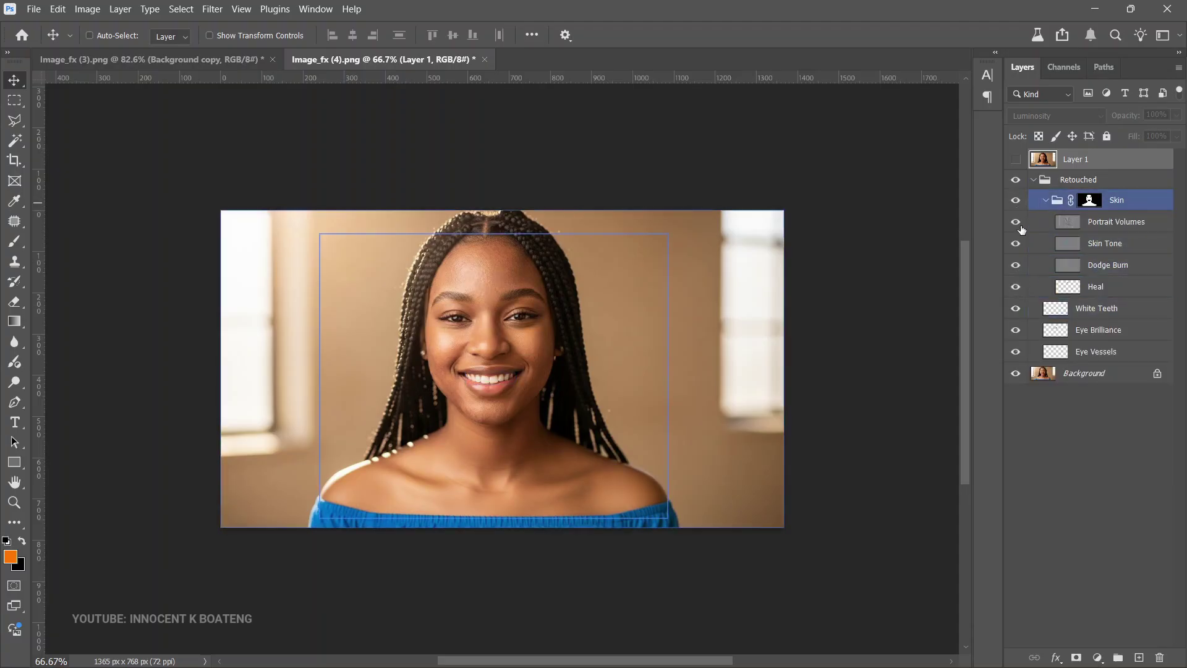
click(1015, 221)
Select the Skin Tone layer and inspect the mouth and chin at 200%, then return to 100%.
ctrl+click(473, 396)
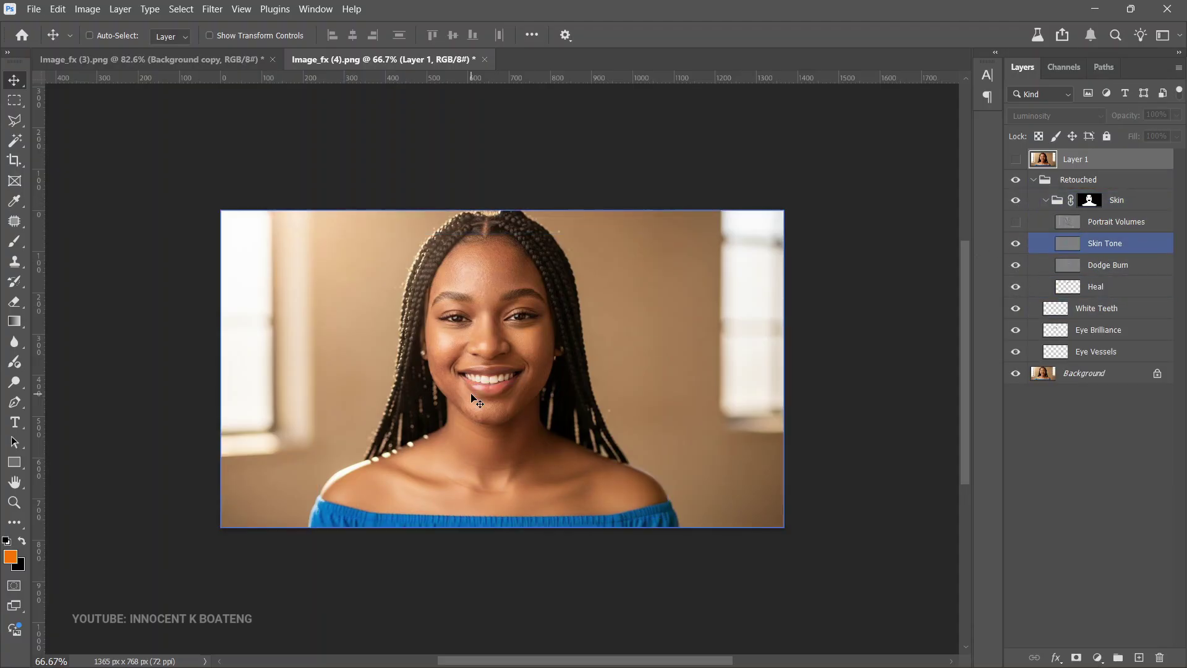
key(z)
click(478, 401)
click(482, 399)
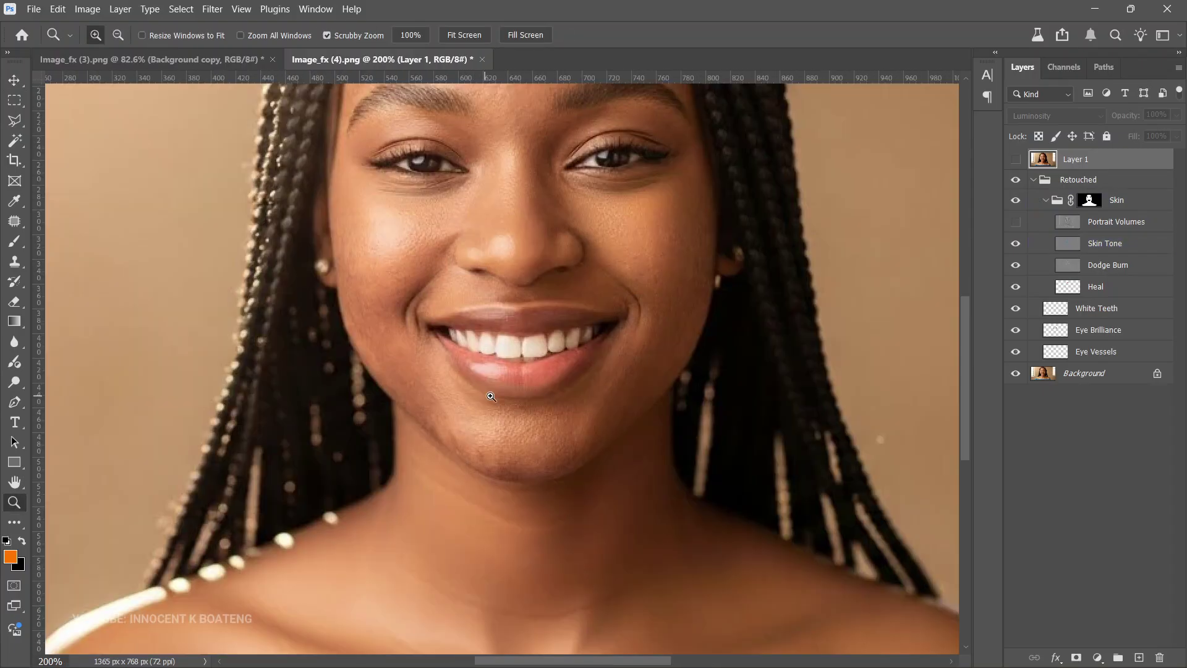
alt+click(580, 371)
alt+click(580, 371)
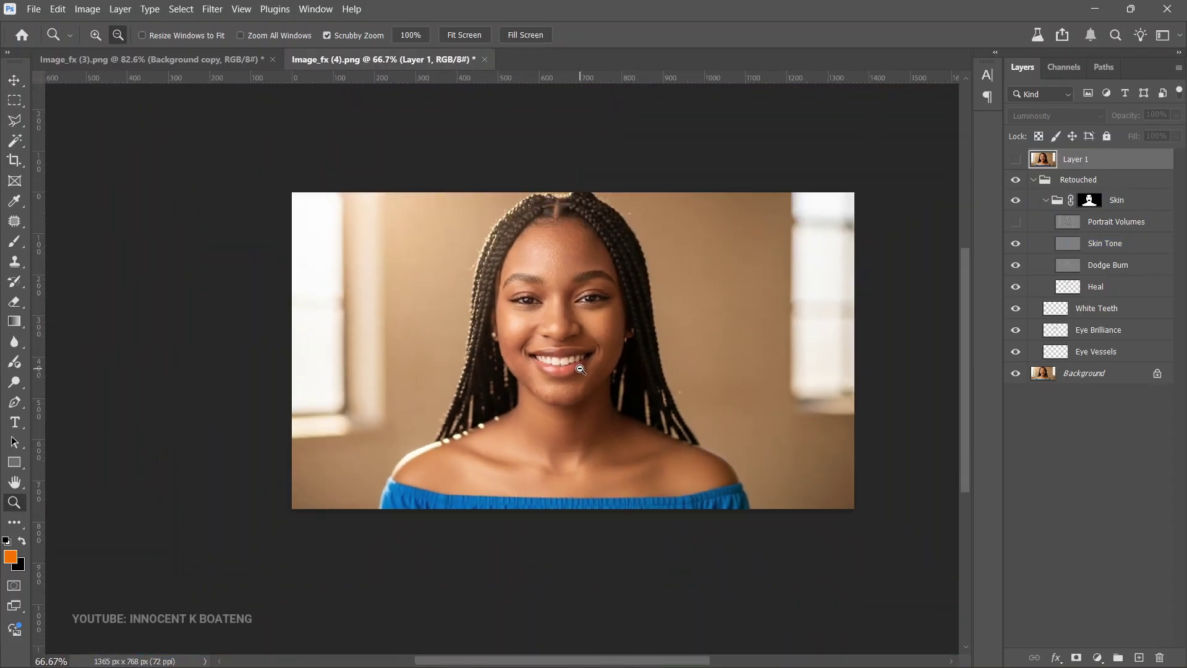
key(ctrl+1)
key(v)
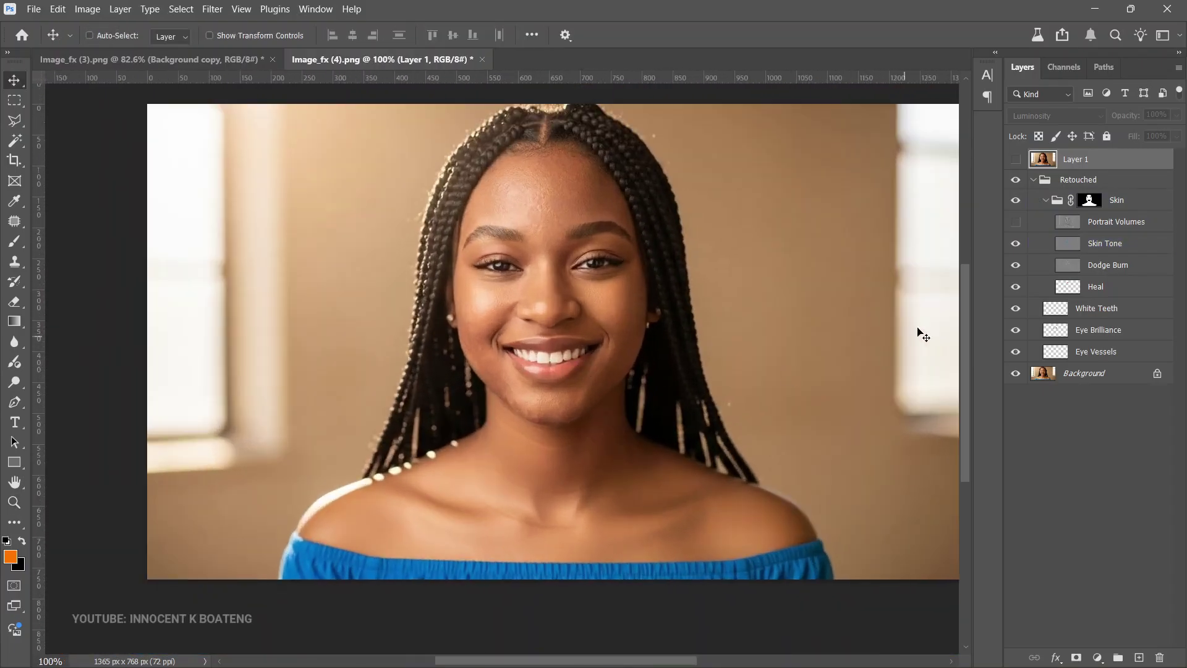
Show Portrait Volumes again and toggle the remaining layers, including Heal and Eye Brilliance, to compare.
click(1016, 222)
click(1015, 244)
click(1011, 267)
click(1015, 286)
click(1016, 286)
click(1016, 308)
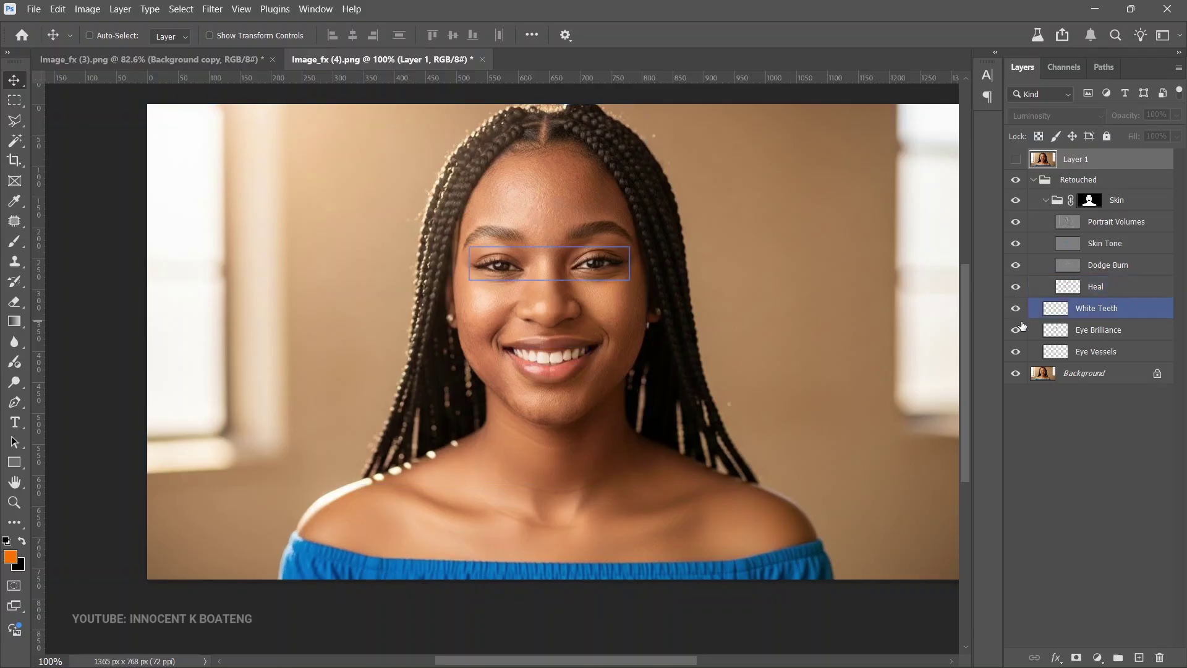
click(1017, 329)
click(1016, 330)
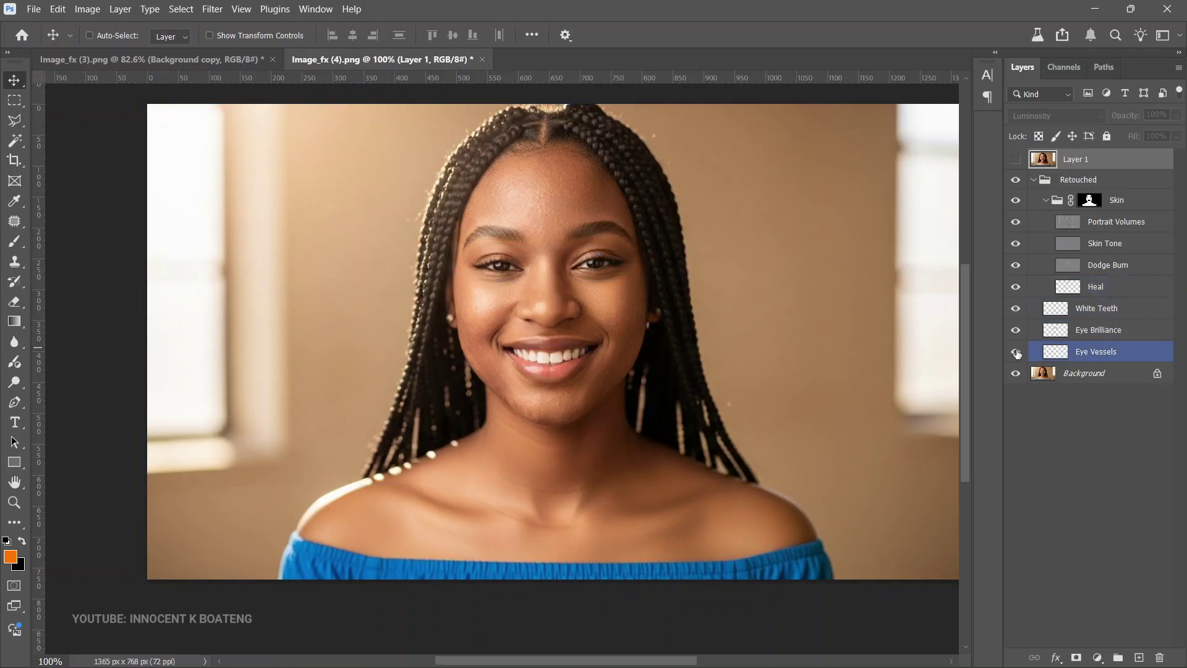
Zoom to 200% on the eyes to inspect Eye Brilliance, then zoom back out.
key(z)
click(702, 268)
click(564, 258)
key(v)
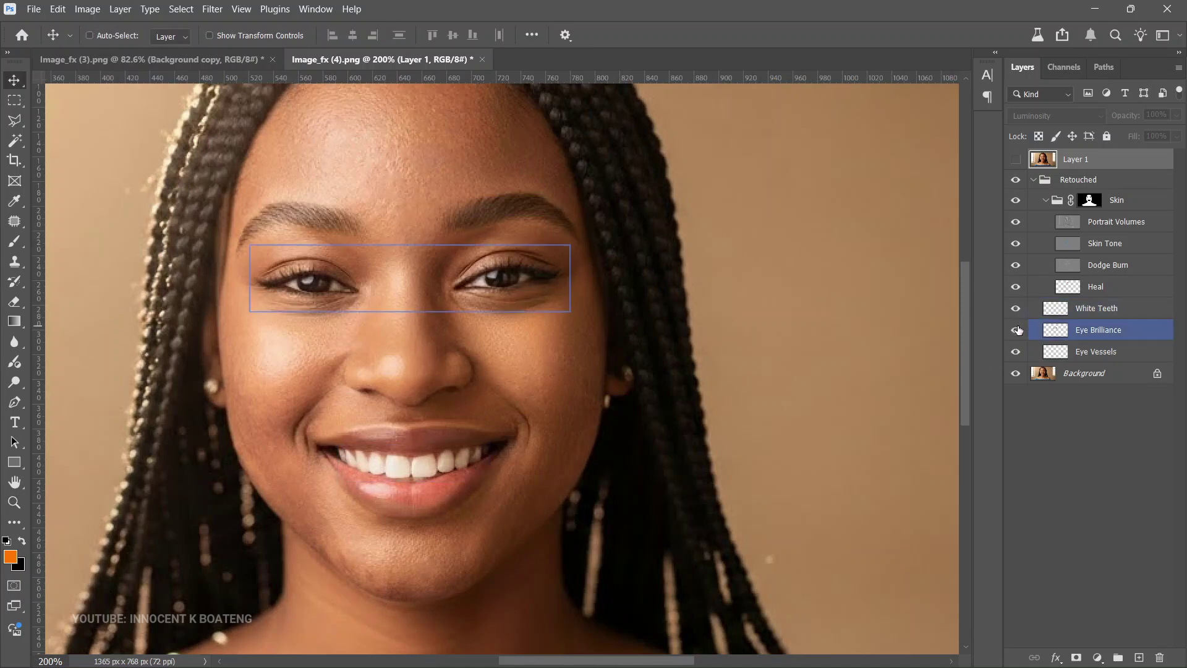
key(z)
alt+click(738, 334)
key(v)
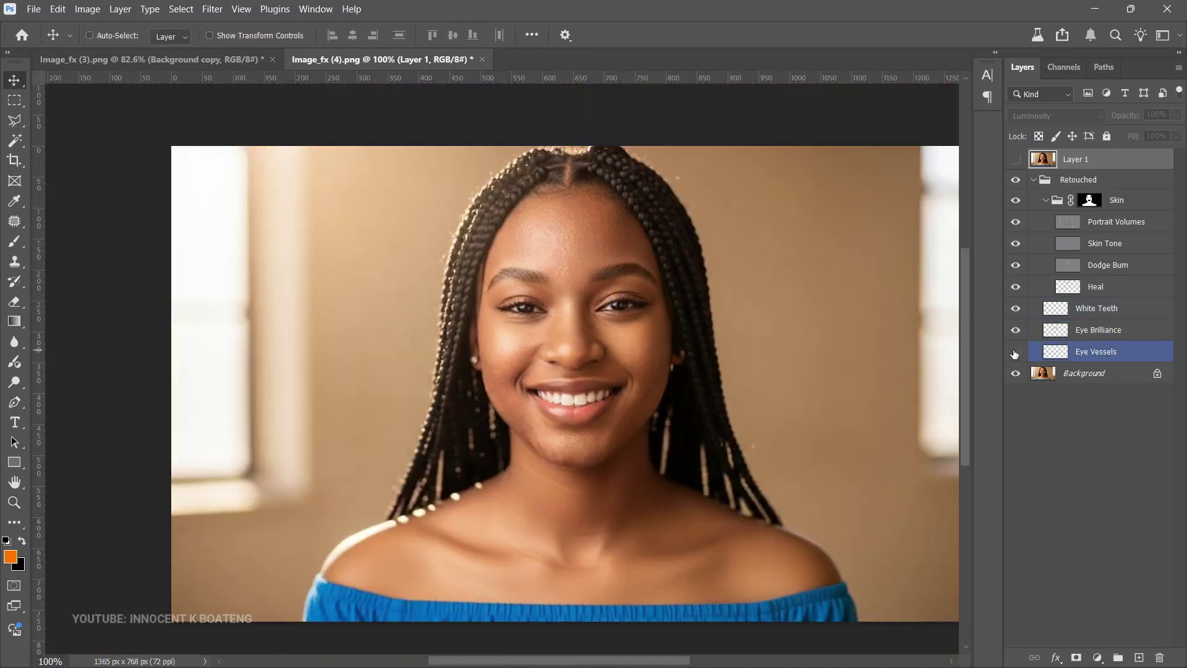
Compare the eyes with Eye Vessels hidden and shown at 200%, then zoom out to 100%.
click(1015, 352)
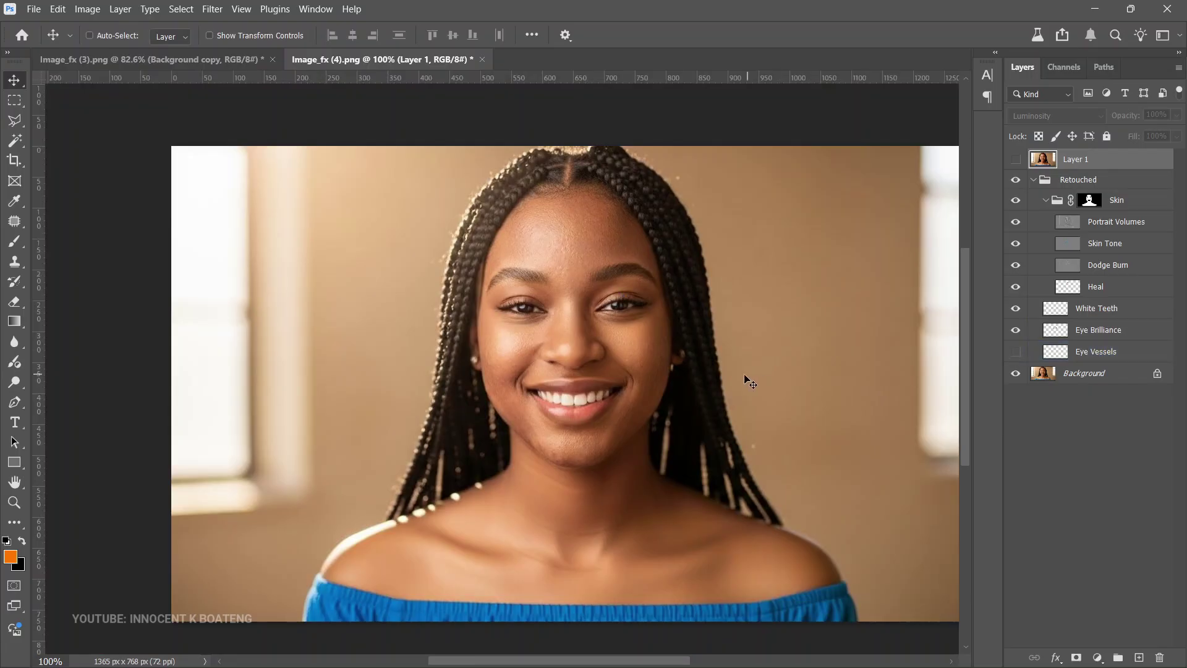
click(643, 290)
click(1021, 357)
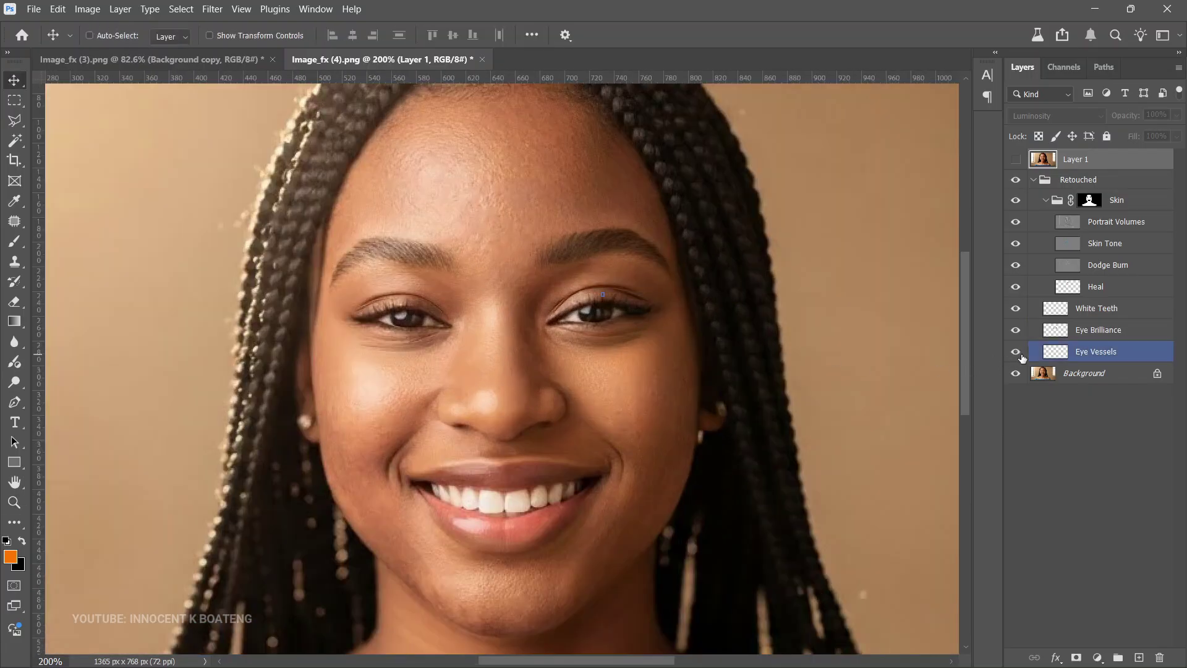
key(z)
alt+click(732, 310)
Start batch retouching and select the photo folder on New Volume (D:) as the batch source.
alt+click(731, 310)
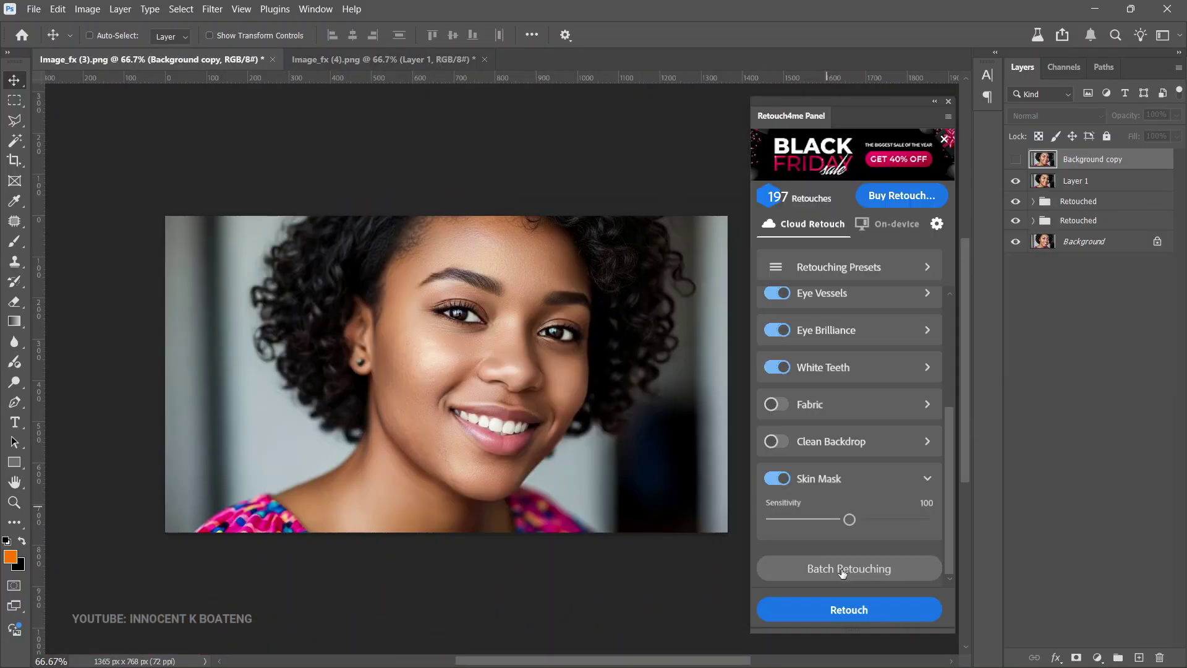
click(842, 574)
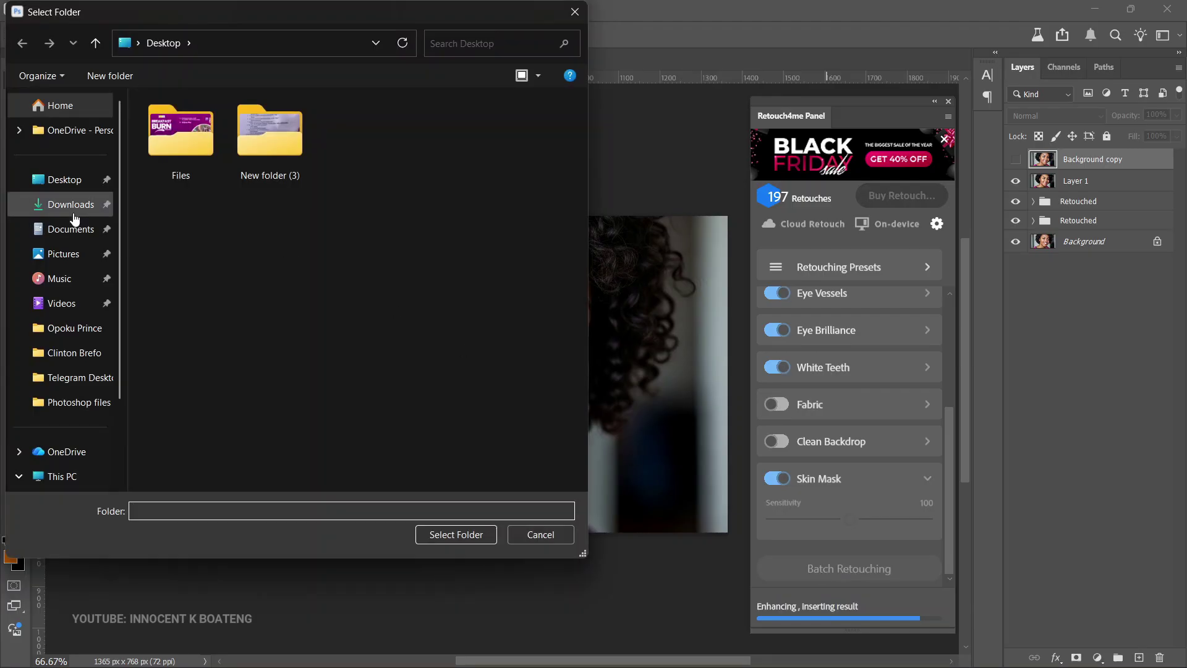
click(66, 452)
click(61, 477)
click(433, 131)
double_click(433, 131)
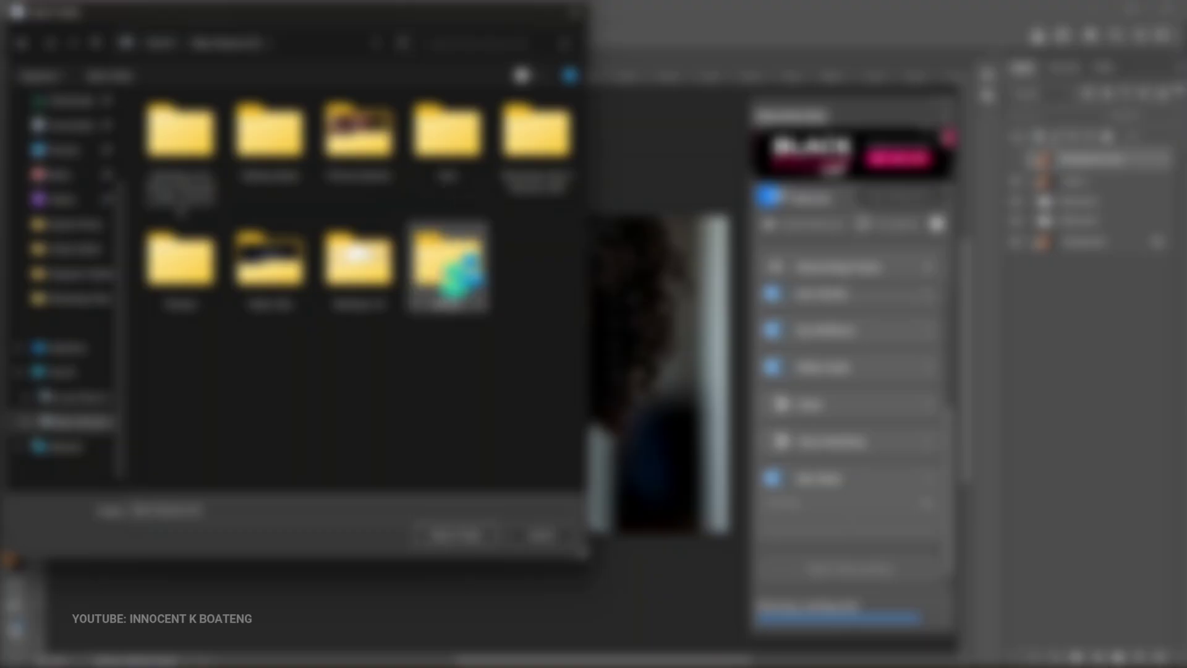
double_click(179, 260)
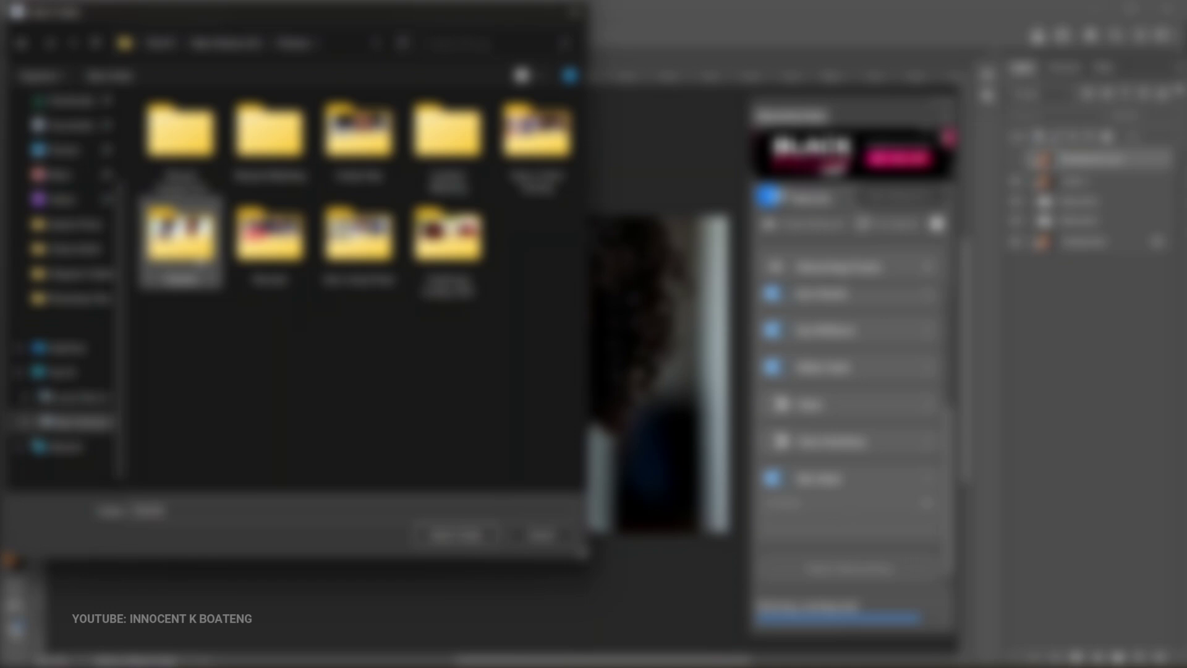
double_click(279, 262)
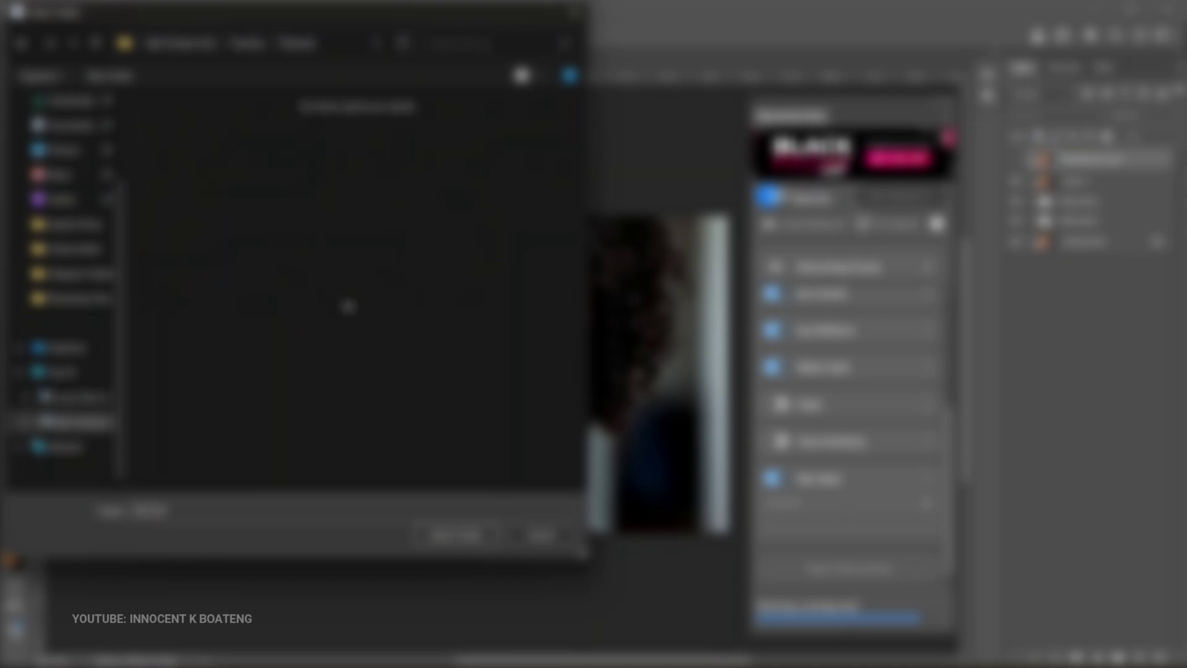
click(96, 43)
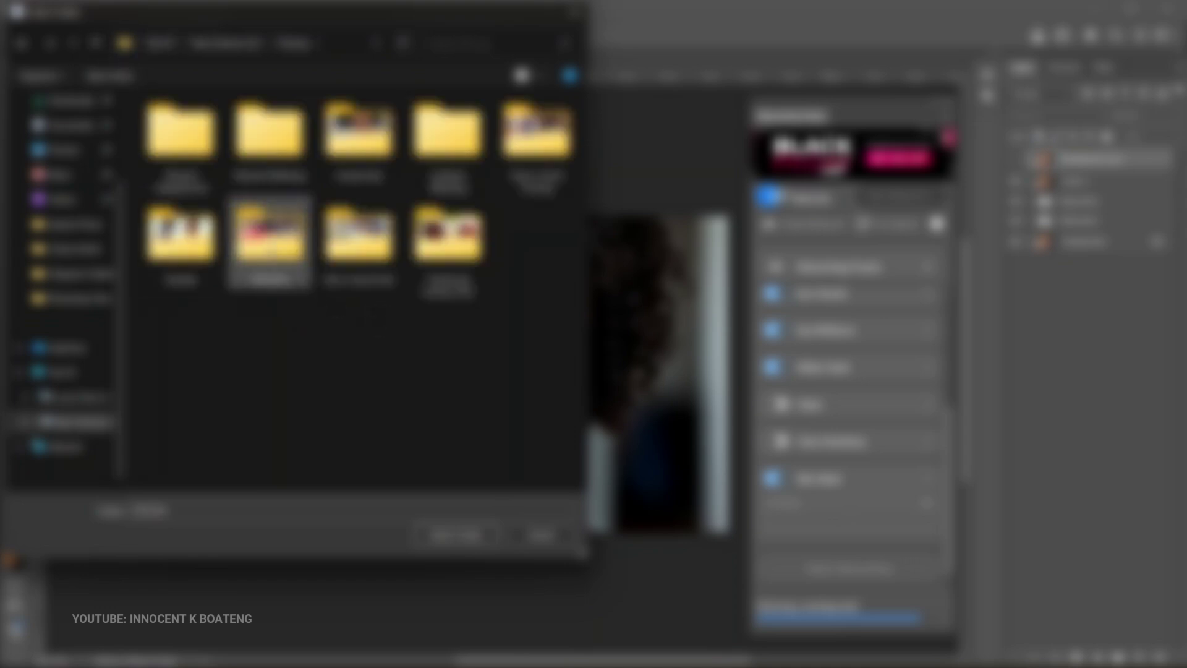
click(456, 536)
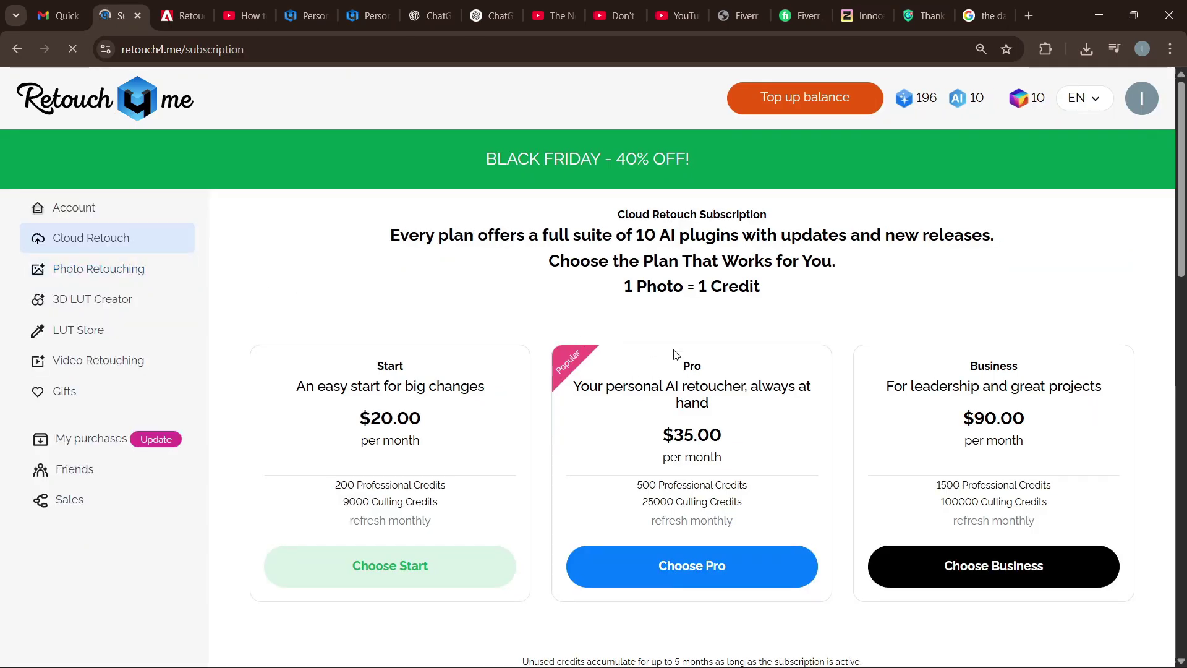
Scroll down to the credit packs and highlight the Trial Pack's 20 free images.
scroll(736, 371, down, 5)
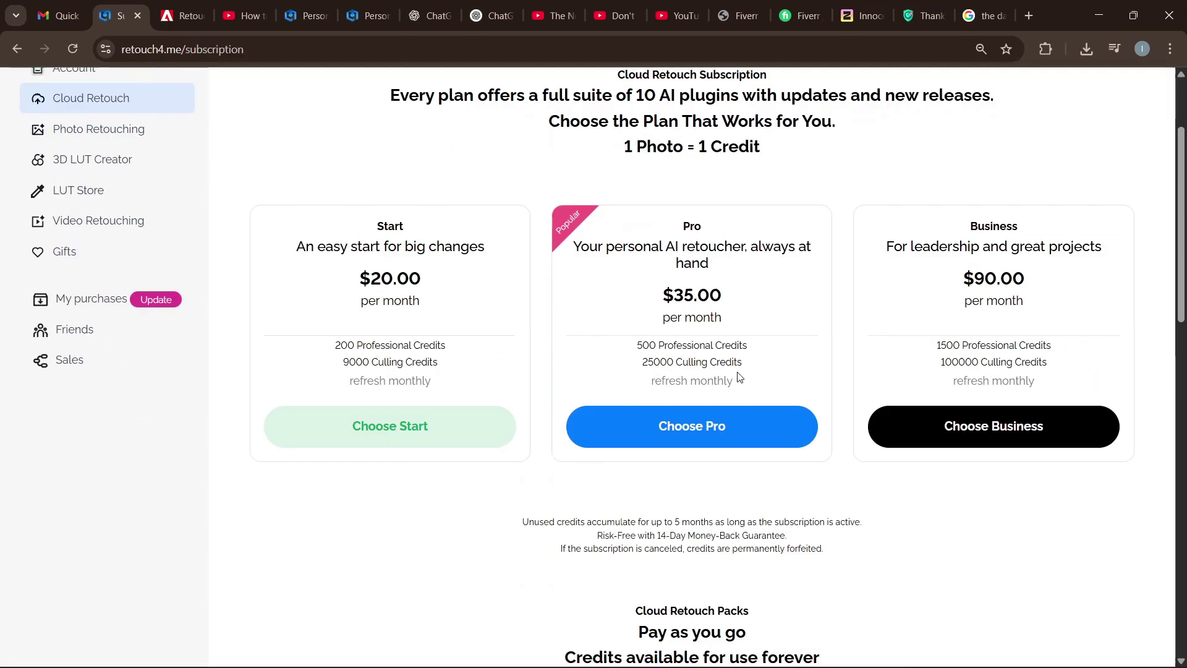
scroll(740, 376, down, 4)
scroll(744, 392, down, 1)
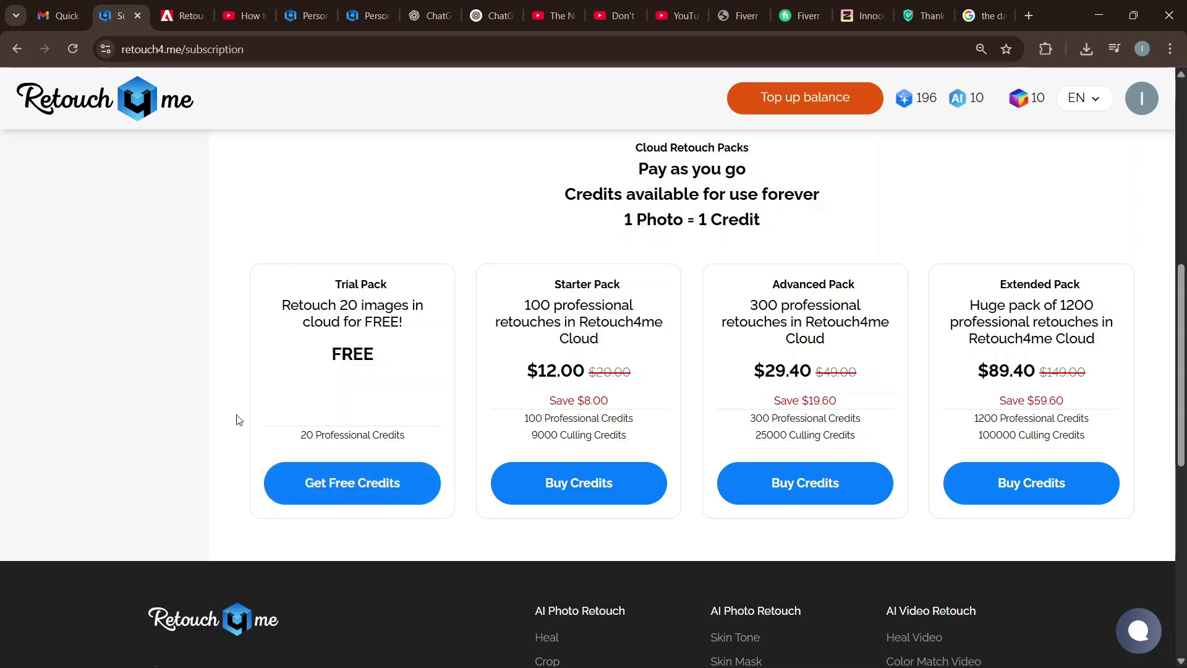
drag(343, 307, 433, 314)
click(409, 350)
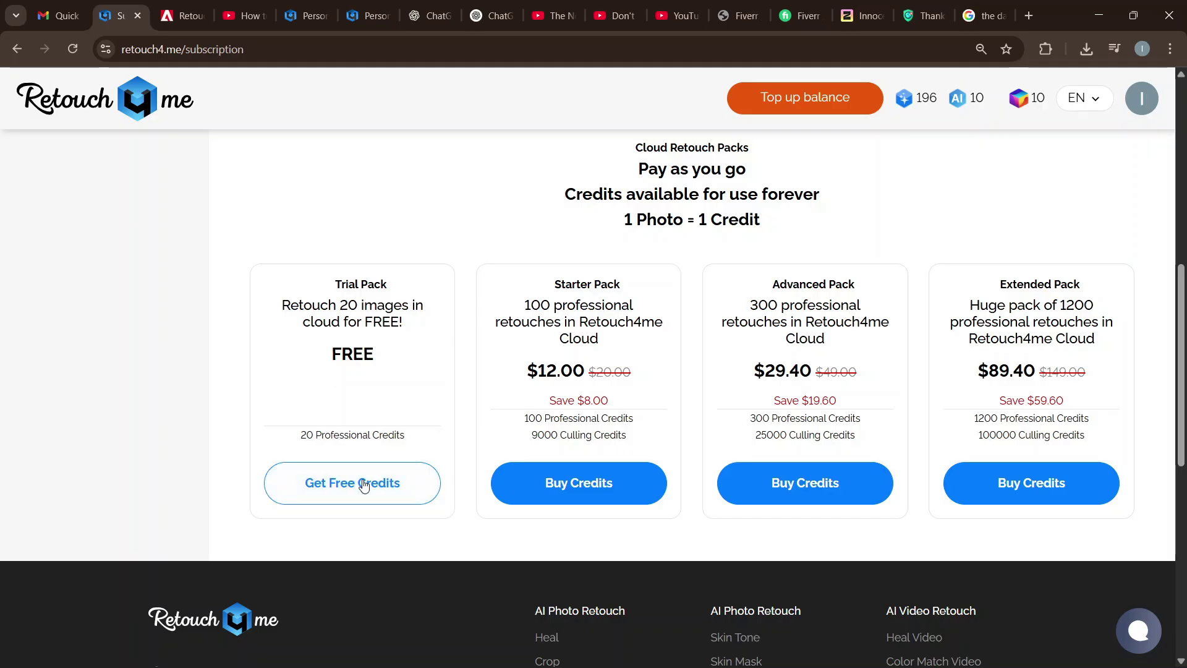
Scroll back up to the plans and highlight the 40% OFF Black Friday discount.
scroll(496, 472, up, 6)
scroll(786, 432, up, 3)
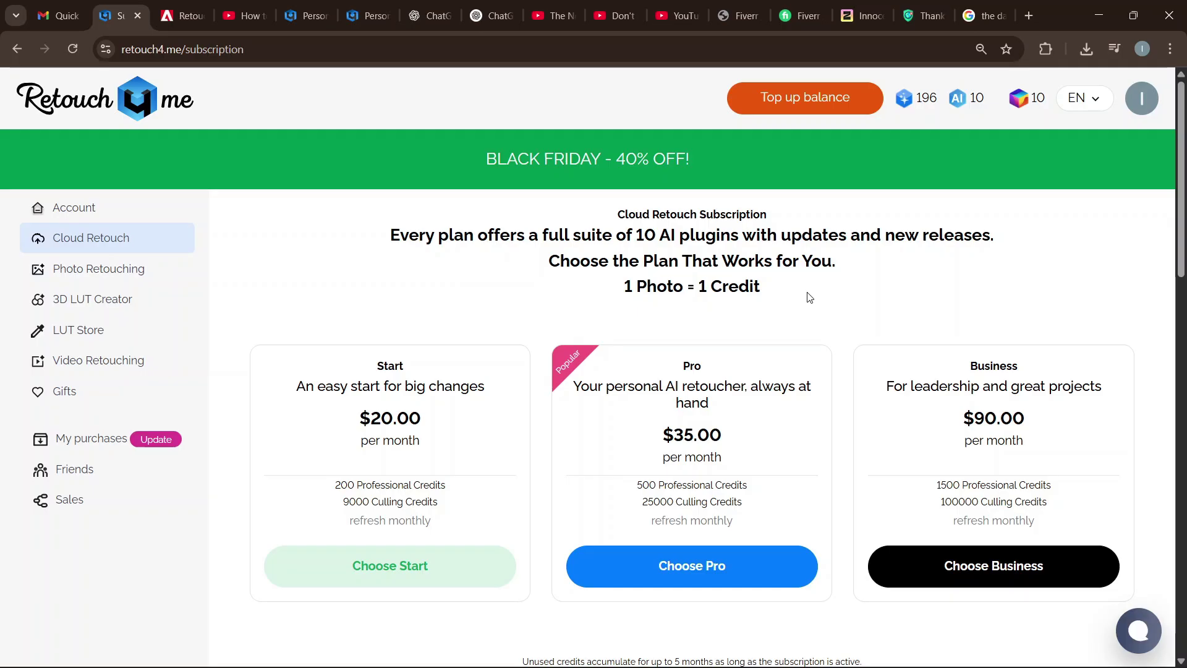
scroll(810, 298, down, 7)
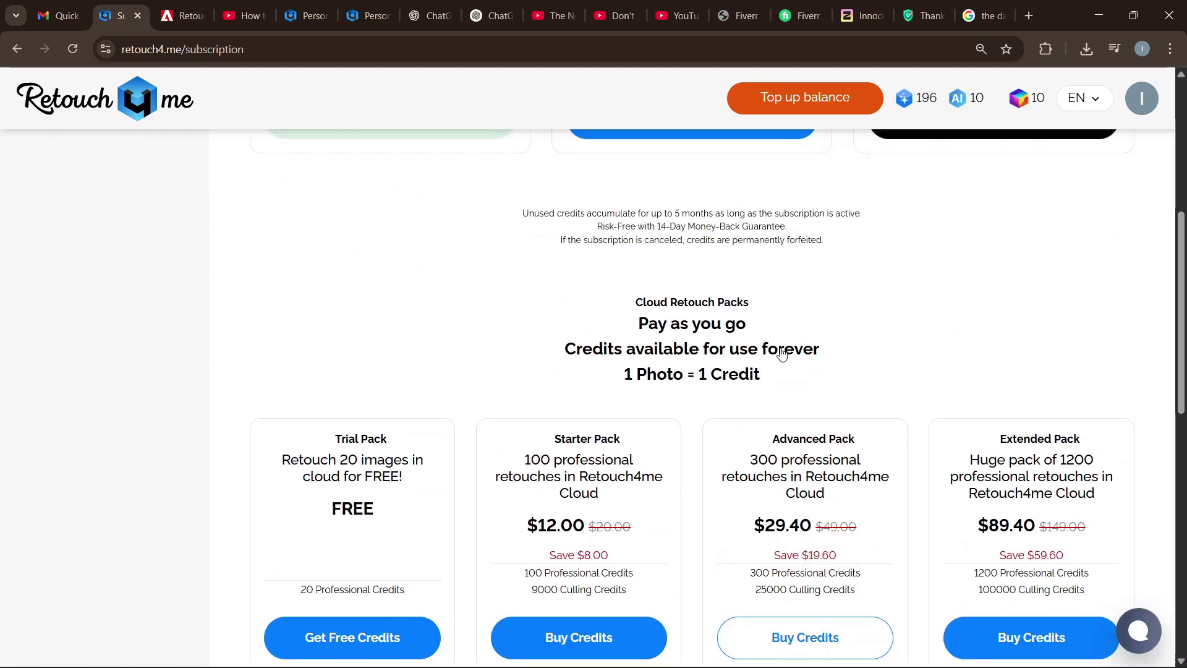
scroll(782, 352, up, 7)
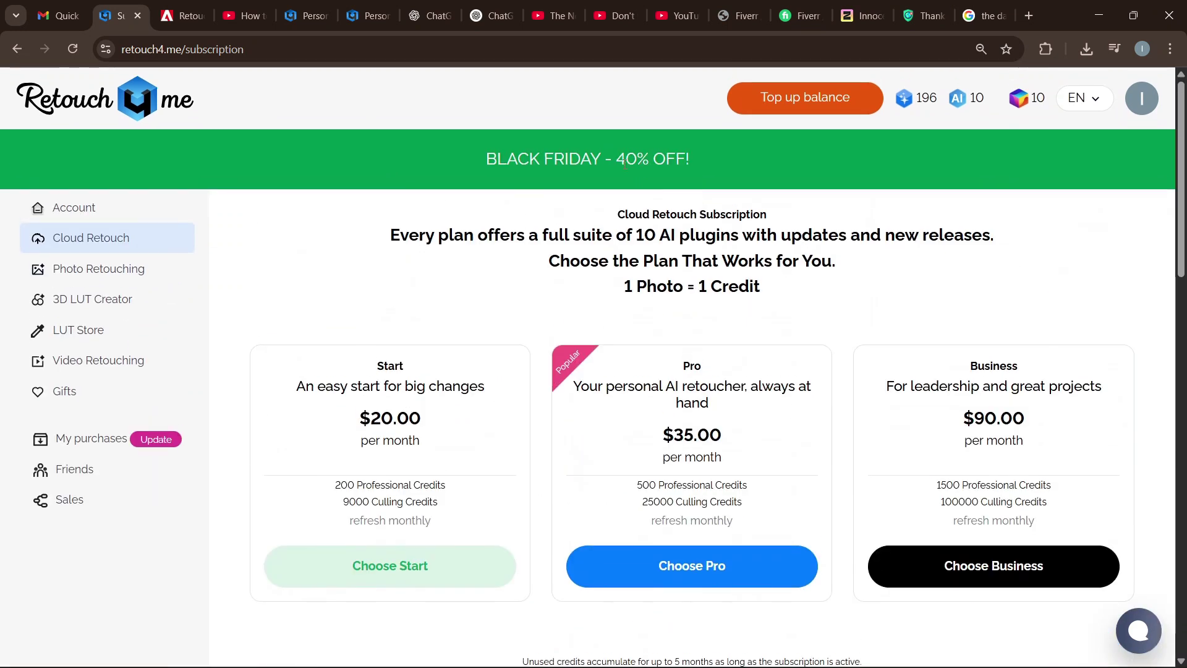
drag(625, 163, 692, 159)
click(998, 310)
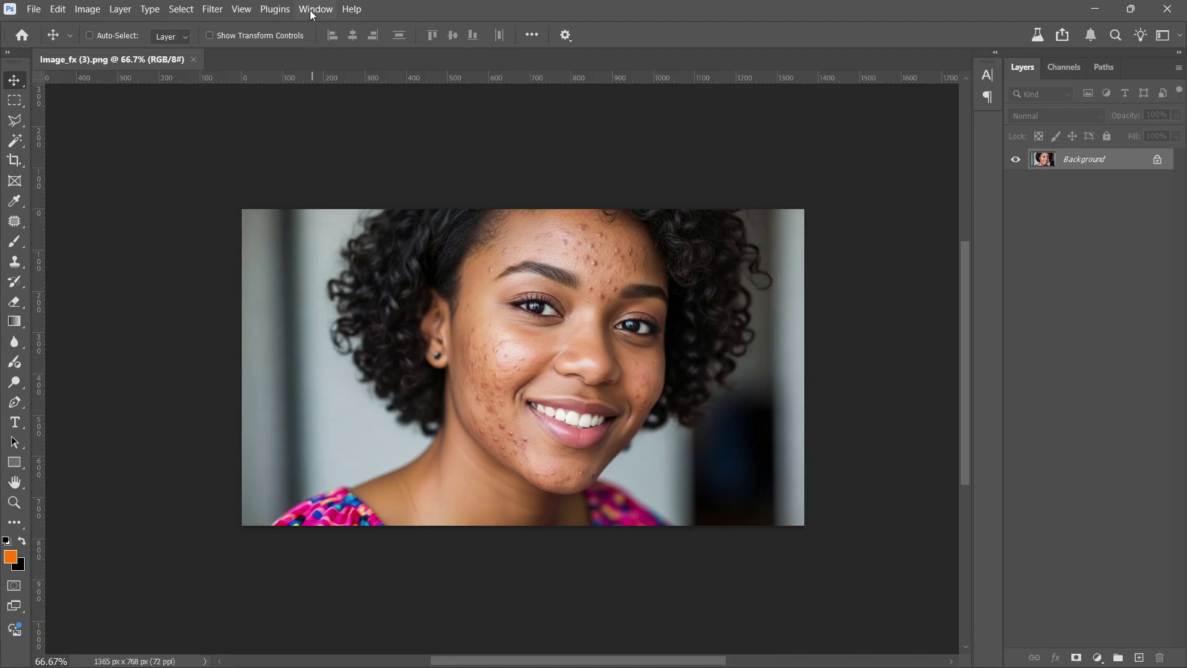
Open Plugins > Retouch4me Panel 1.49 > Retouch4me Panel.
click(315, 9)
click(316, 9)
click(274, 10)
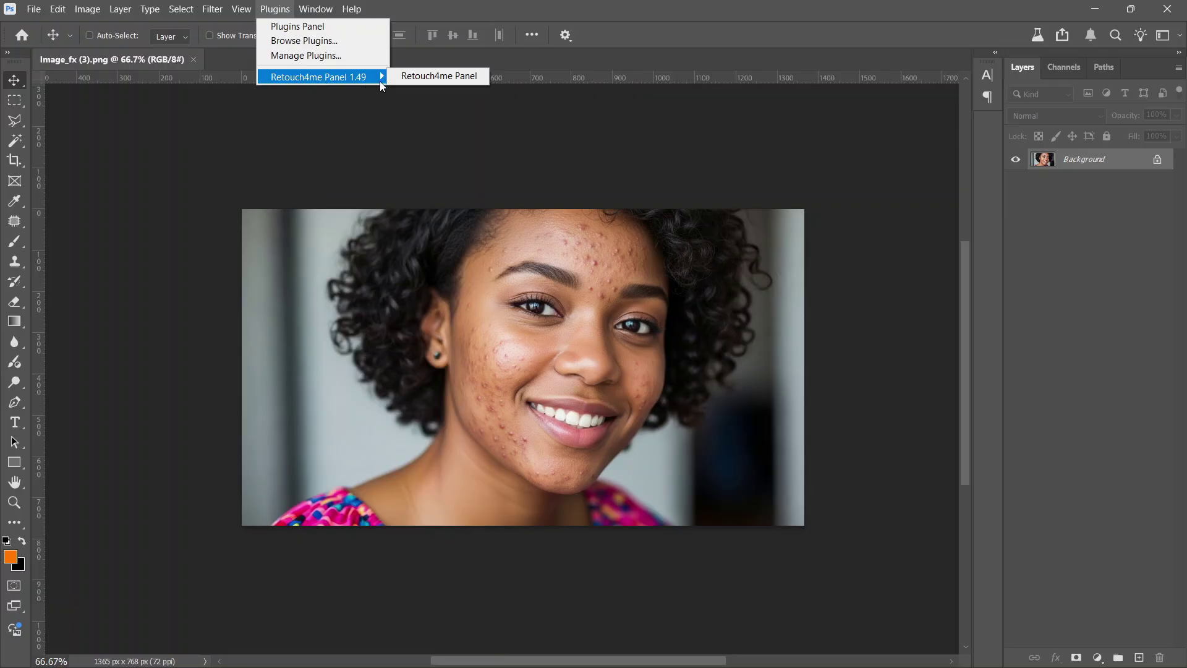
click(439, 76)
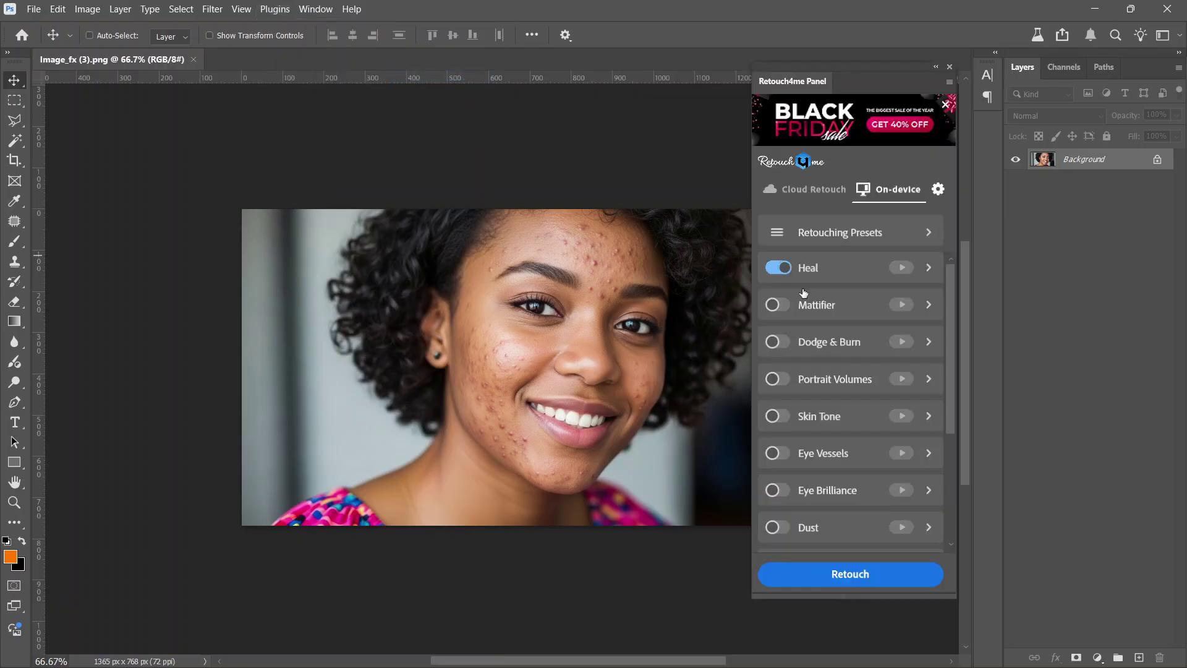
Toggle the Heal option, reposition the panel, and start the Cloud Retouch with Mattifier left off.
click(791, 276)
scroll(656, 329, up, 1)
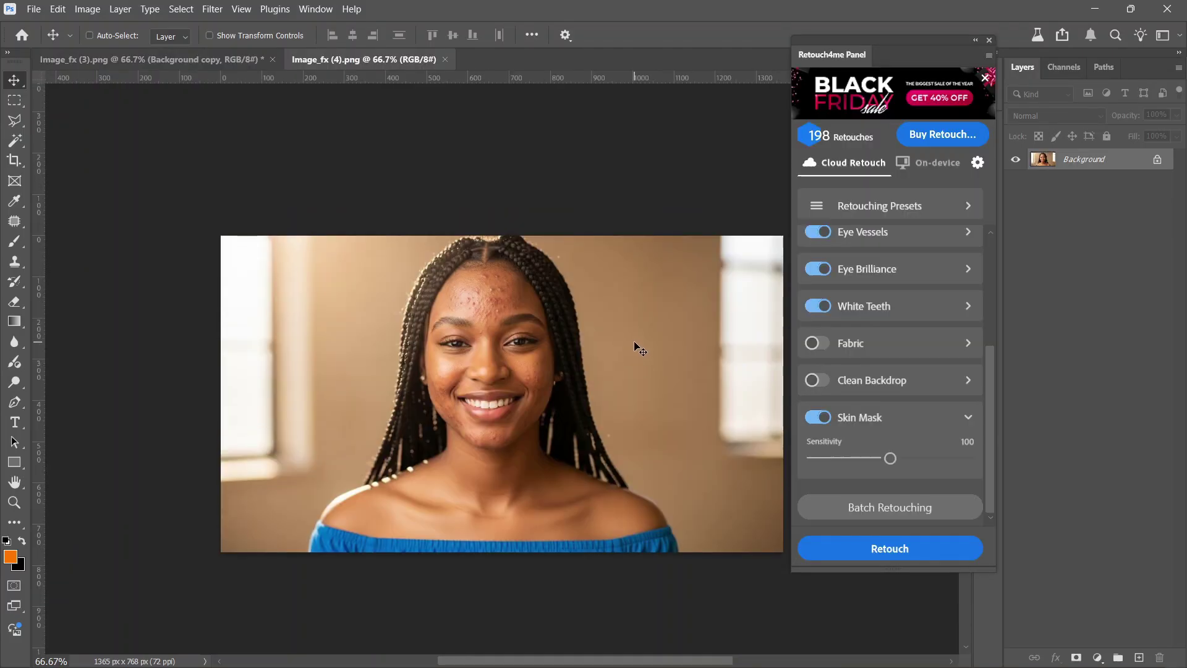
scroll(895, 270, up, 3)
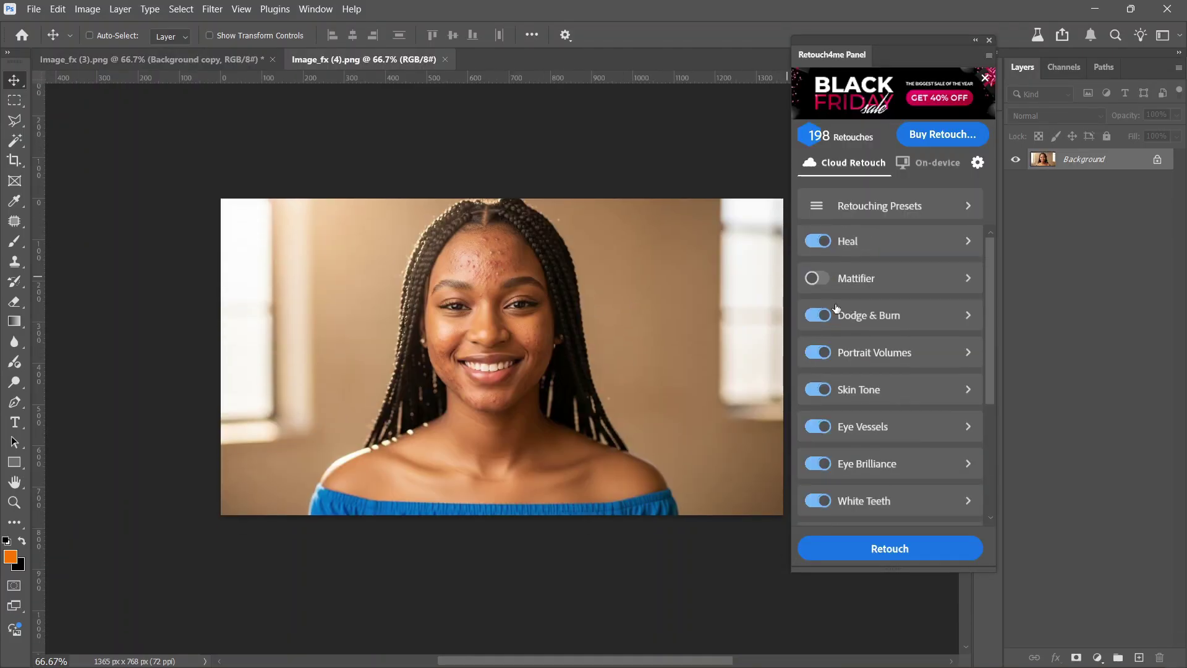
scroll(450, 323, up, 1)
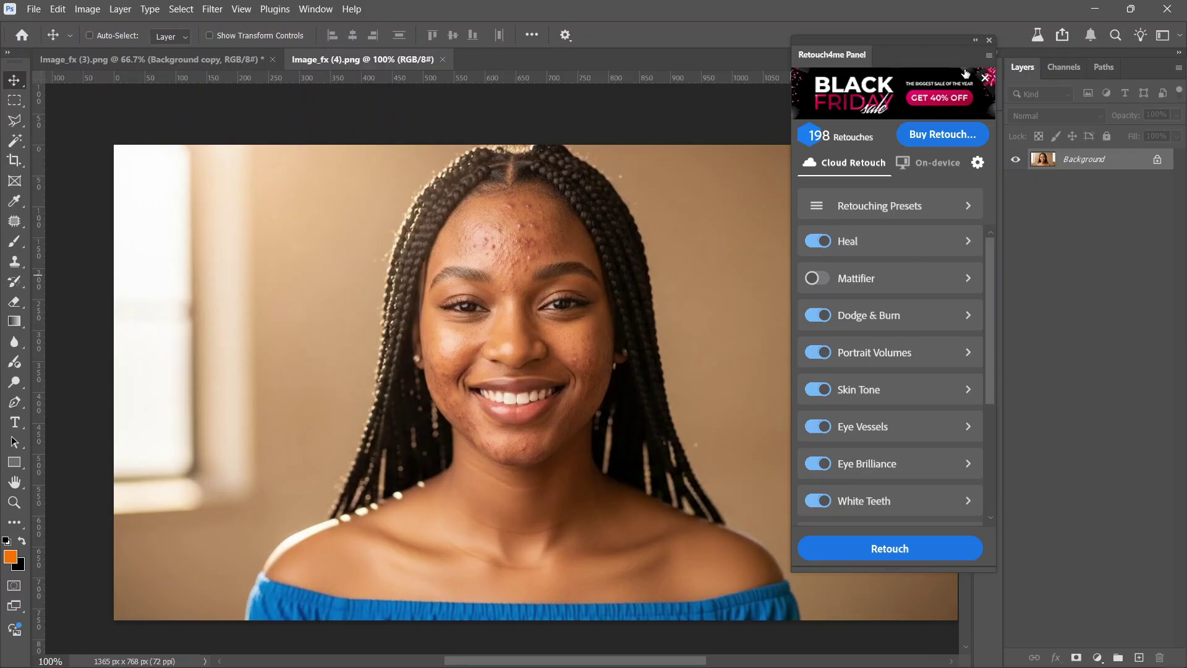
mouse_move(955, 38)
mouse_down()
mouse_move(933, 125)
mouse_move(946, 108)
mouse_up()
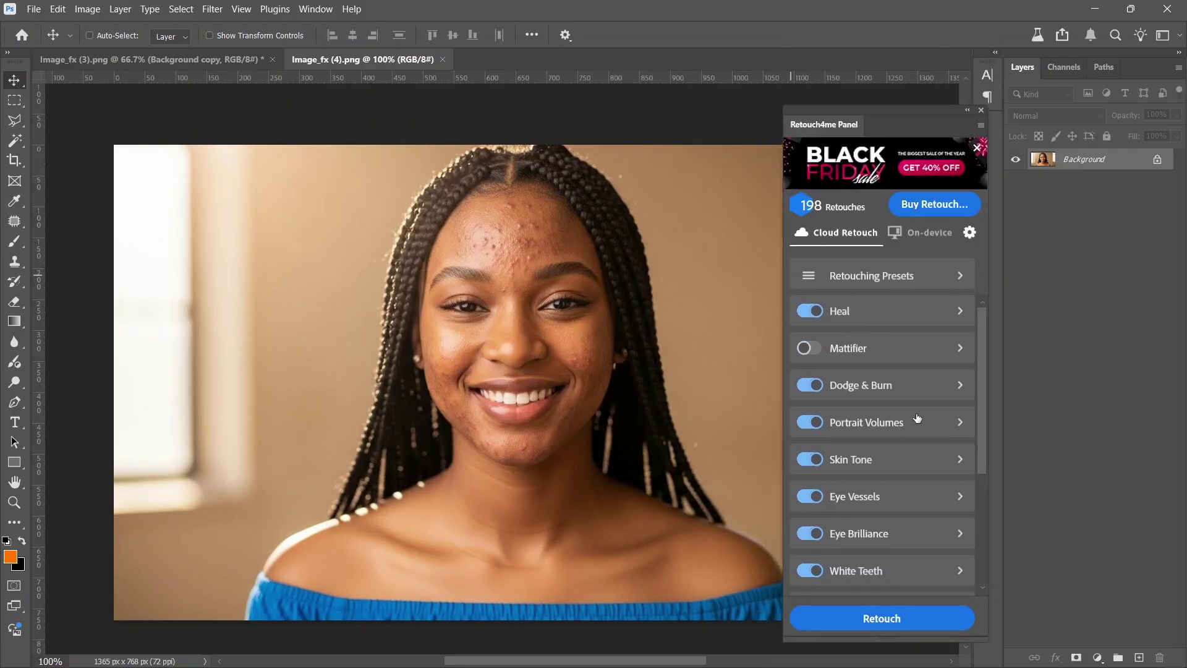
scroll(917, 418, down, 5)
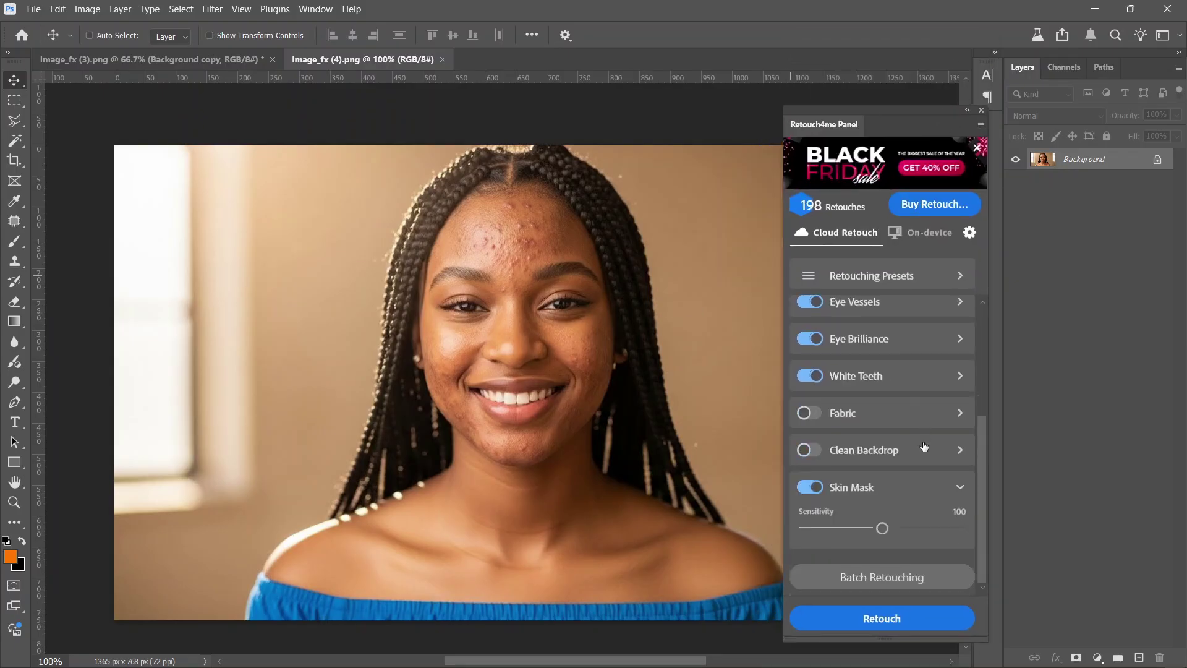
scroll(924, 446, up, 5)
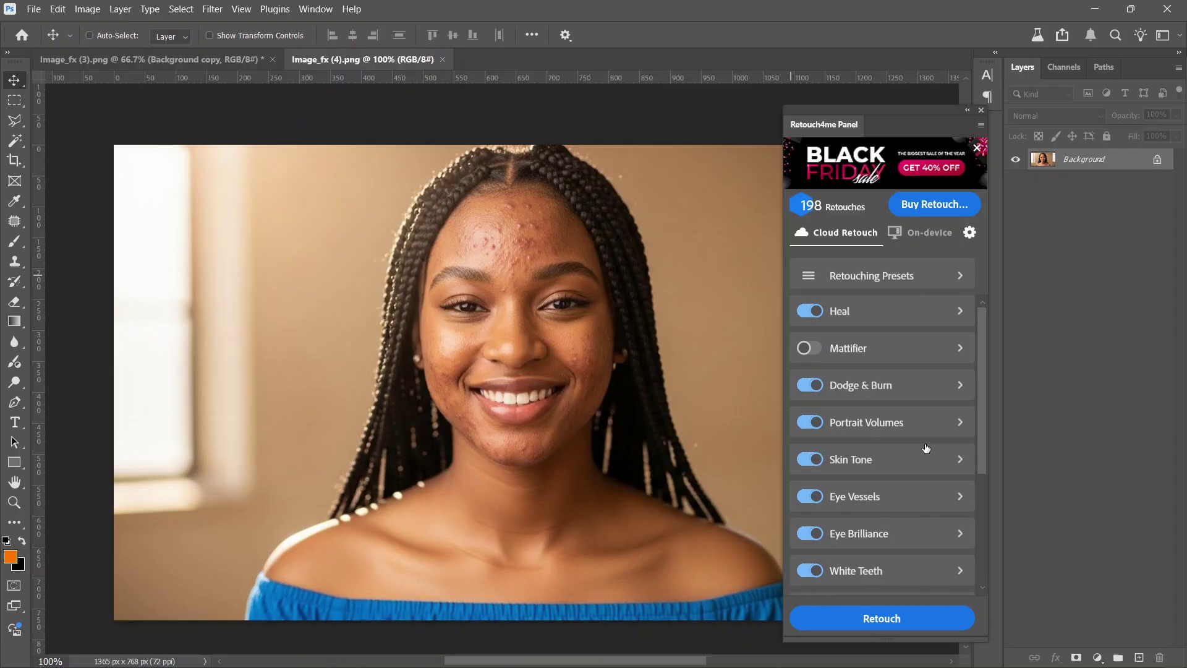
click(889, 607)
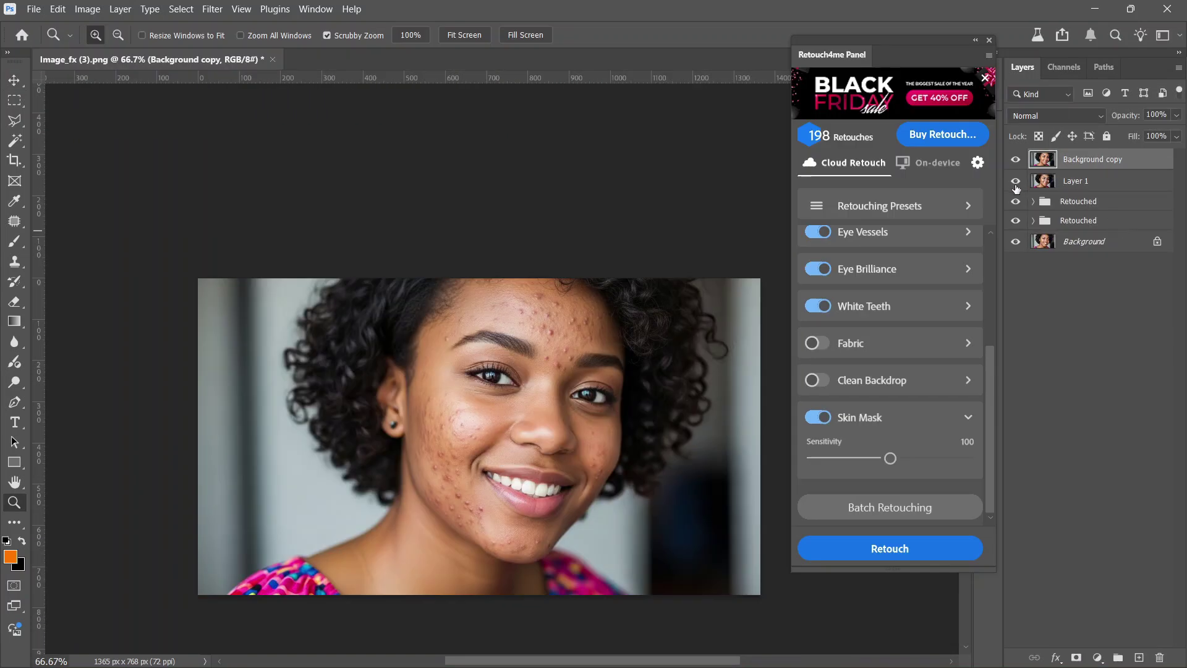
Toggle Background copy and the Retouched group on both portraits to compare acne originals with results.
click(1016, 159)
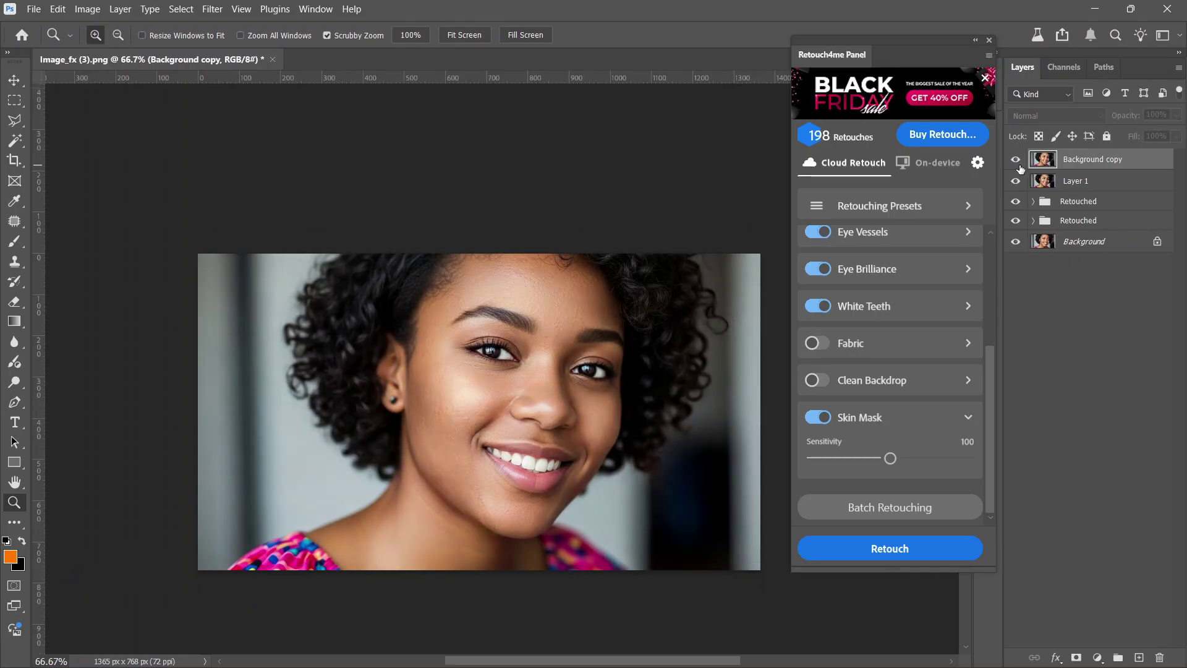
click(1016, 159)
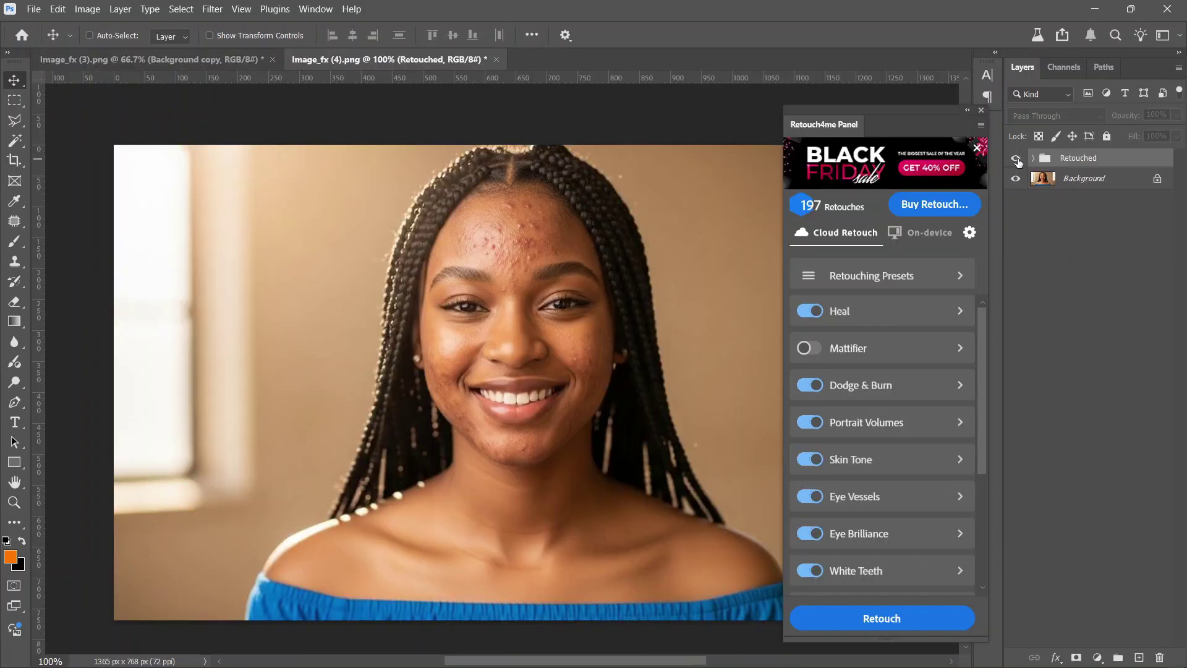
click(1017, 159)
click(1017, 159)
click(1016, 160)
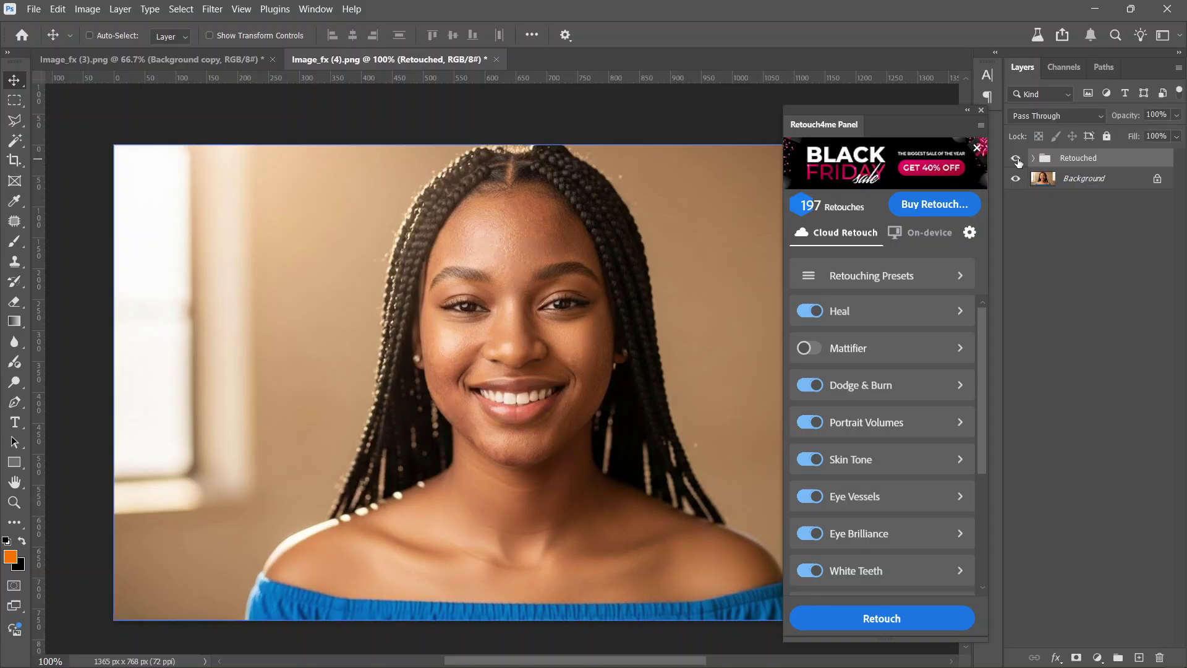
click(1015, 160)
click(1016, 159)
click(1016, 159)
click(1016, 160)
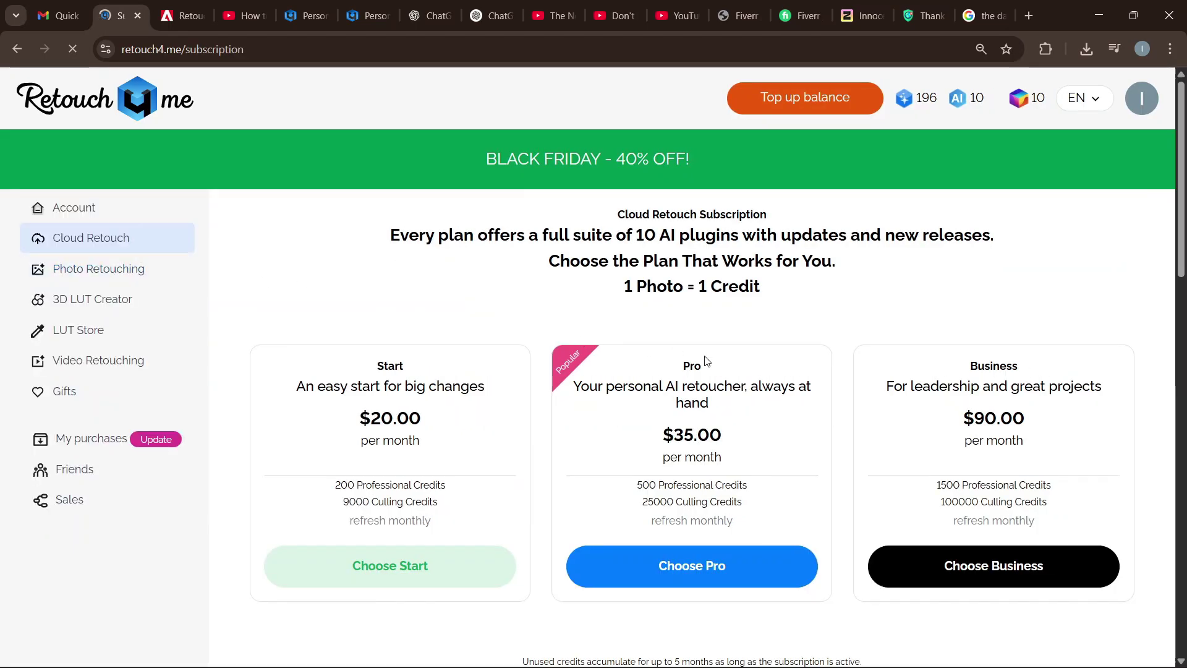
Scroll to Cloud Retouch Packs, highlight the free 20-image Trial Pack, then scroll back to the plans.
scroll(738, 375, down, 5)
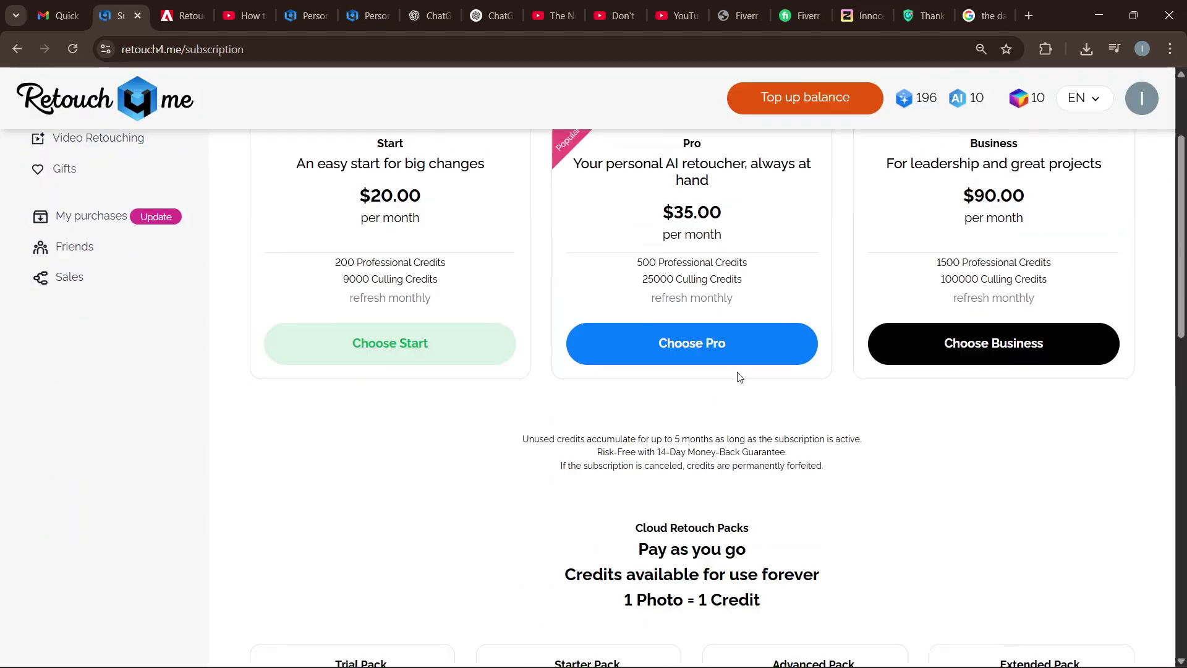
scroll(740, 376, down, 5)
scroll(744, 383, down, 1)
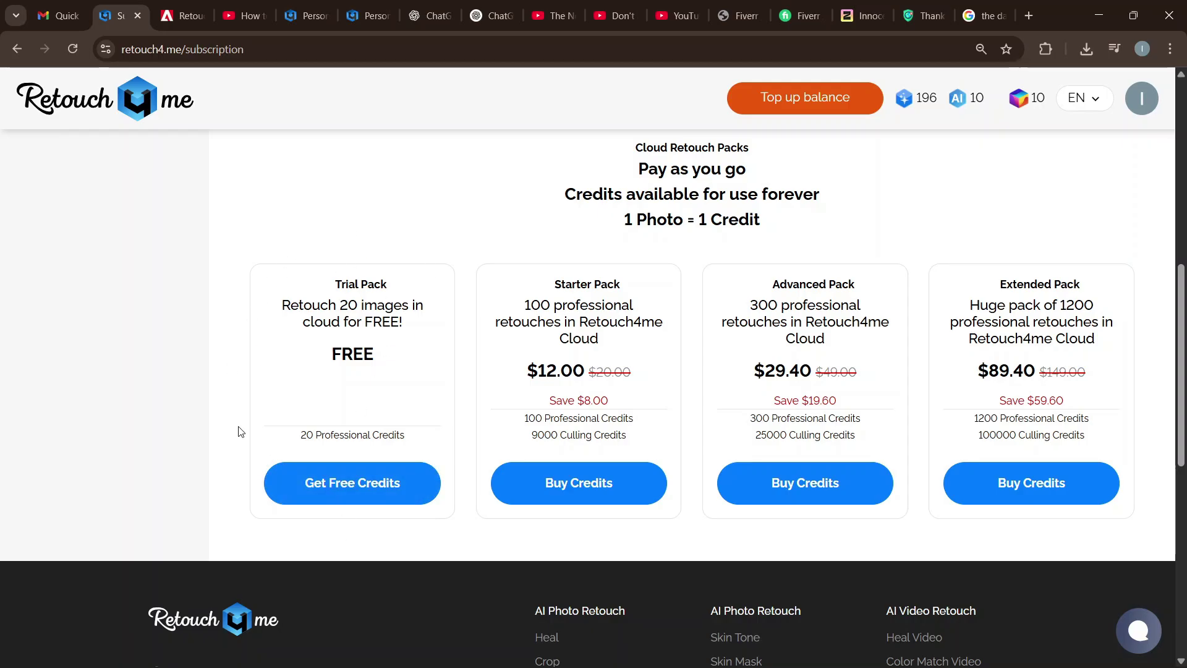
drag(343, 306, 427, 314)
click(408, 350)
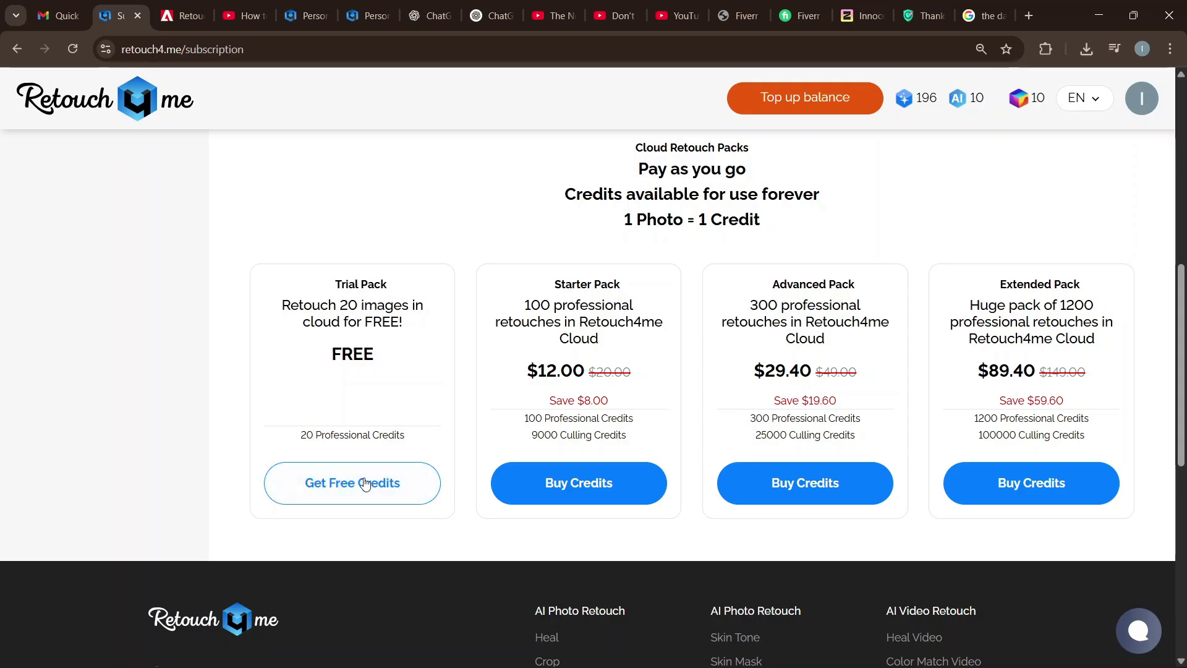
scroll(419, 466, up, 6)
scroll(785, 432, up, 3)
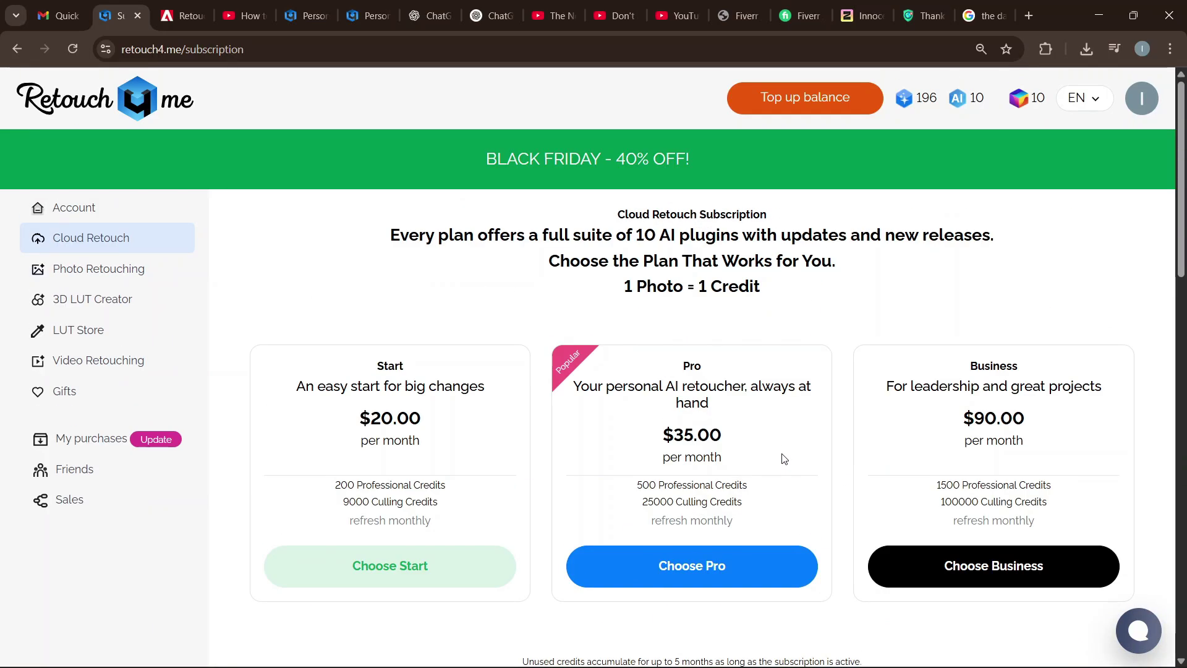